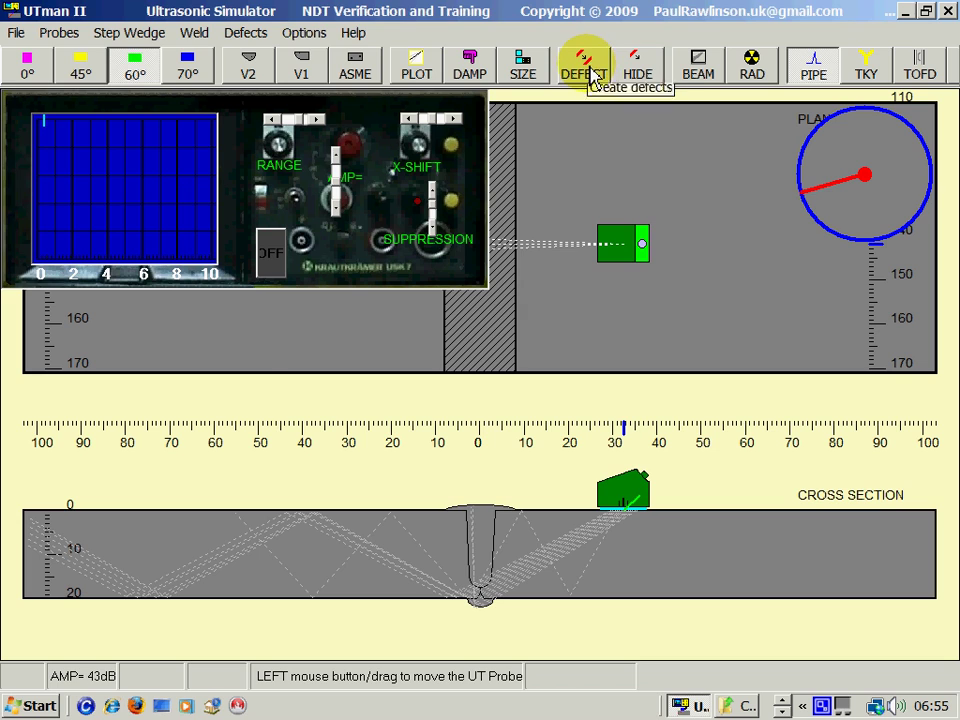
# Enter defect-drawing mode with the DEFECT toolbar button.
pyautogui.click(586, 70)
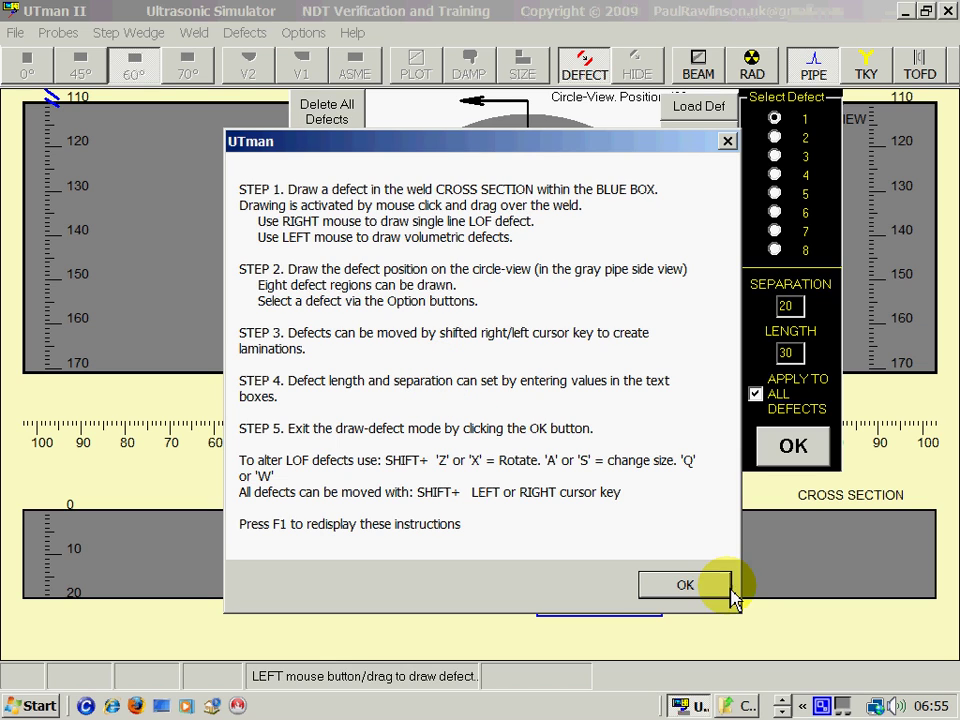
# Dismiss the drawing instructions and delete all existing defects from the weld, confirming with OK.
pyautogui.click(687, 586)
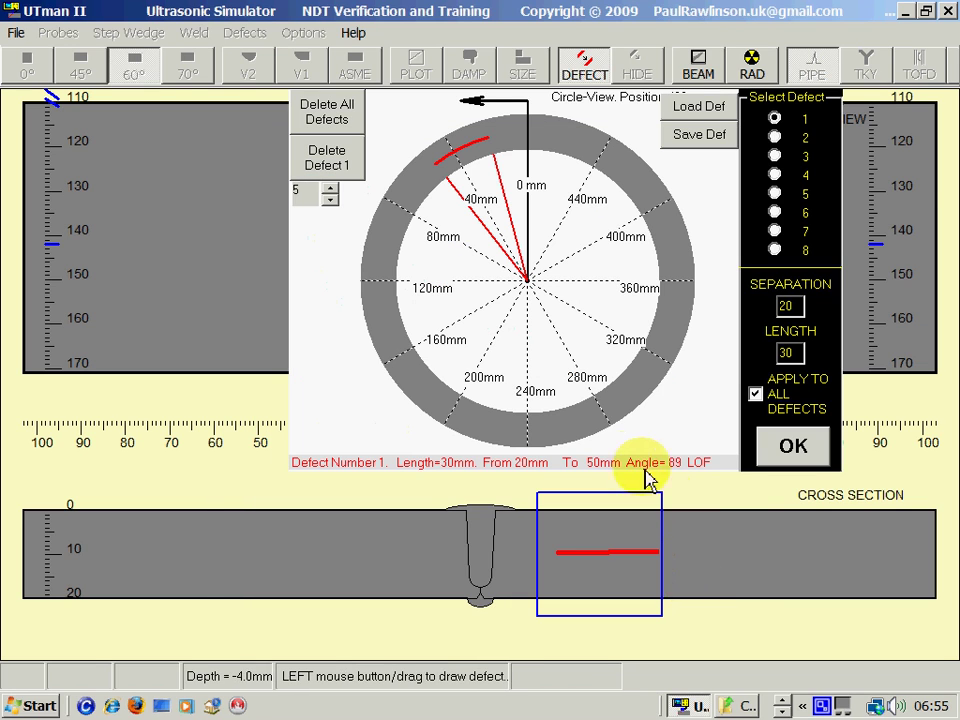
pyautogui.click(775, 137)
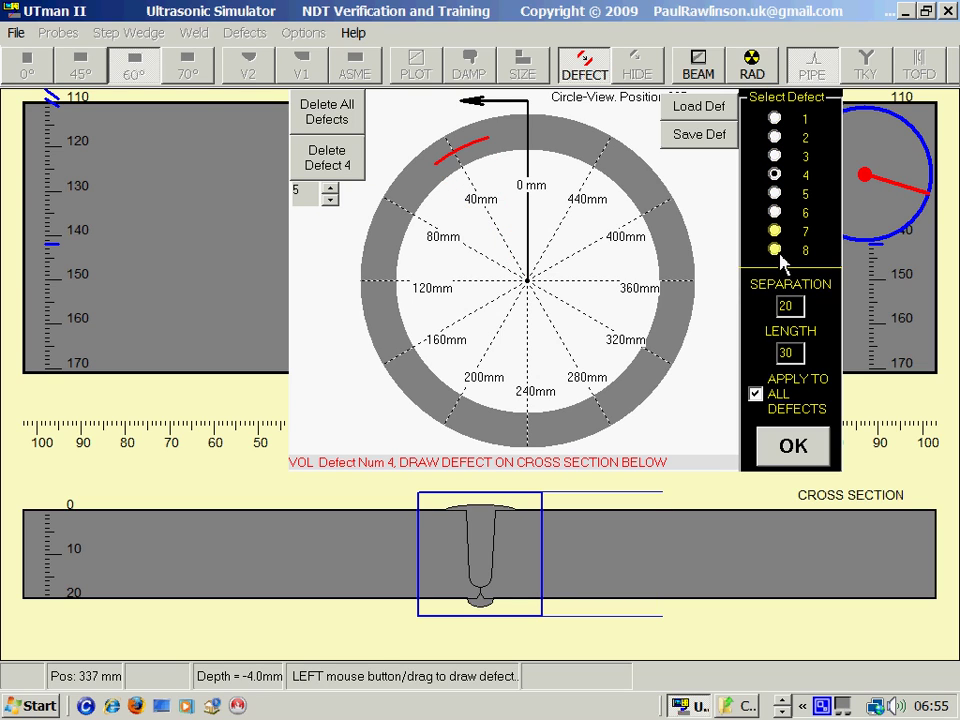
pyautogui.click(776, 119)
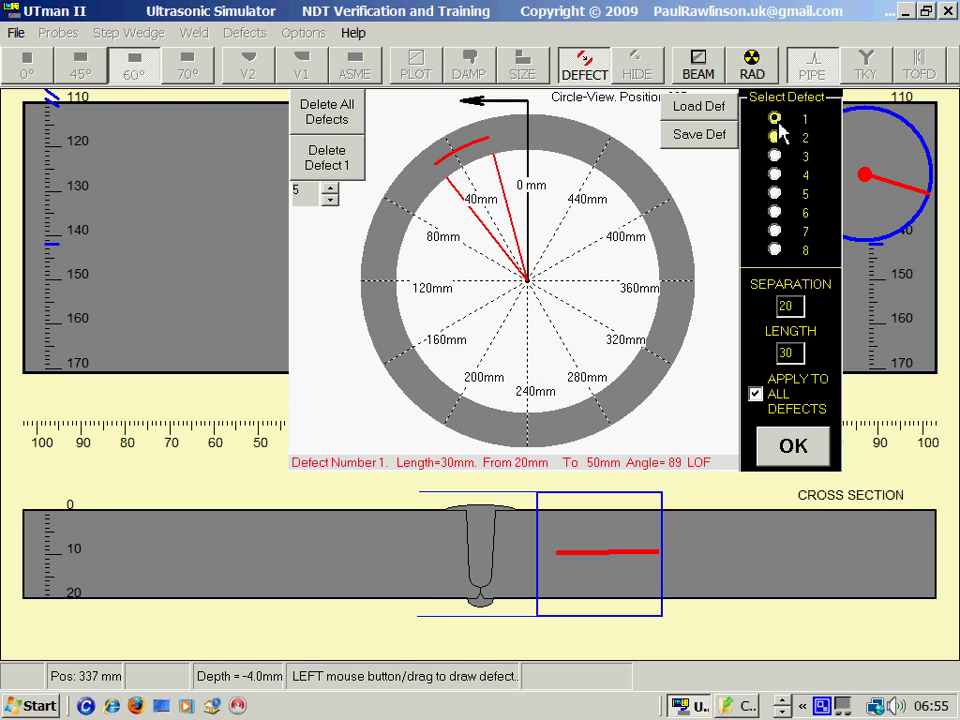
pyautogui.click(328, 118)
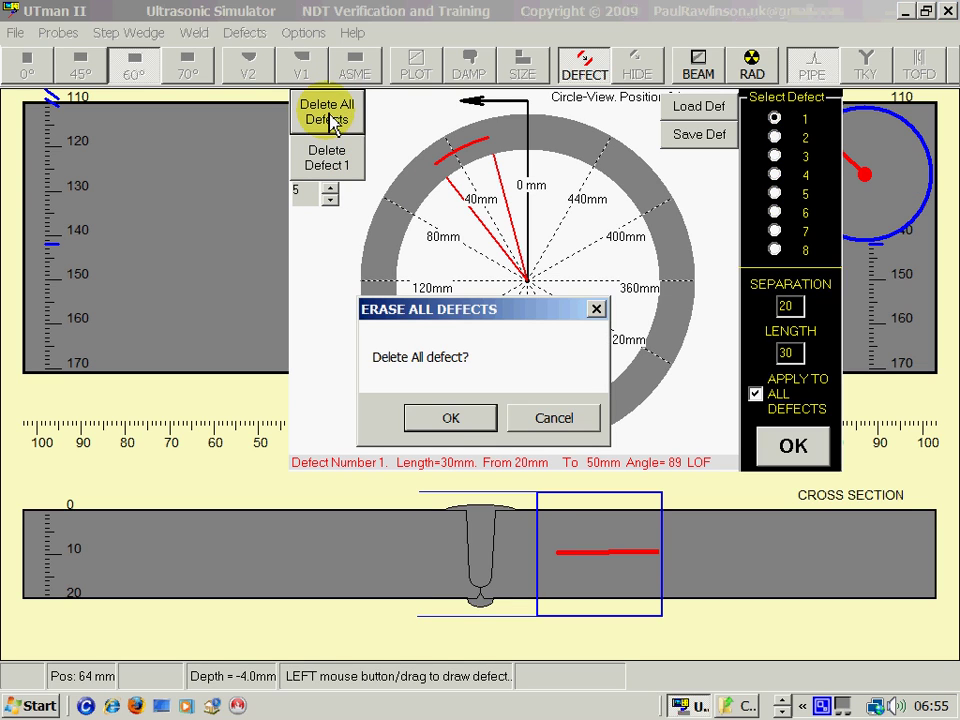
pyautogui.click(459, 427)
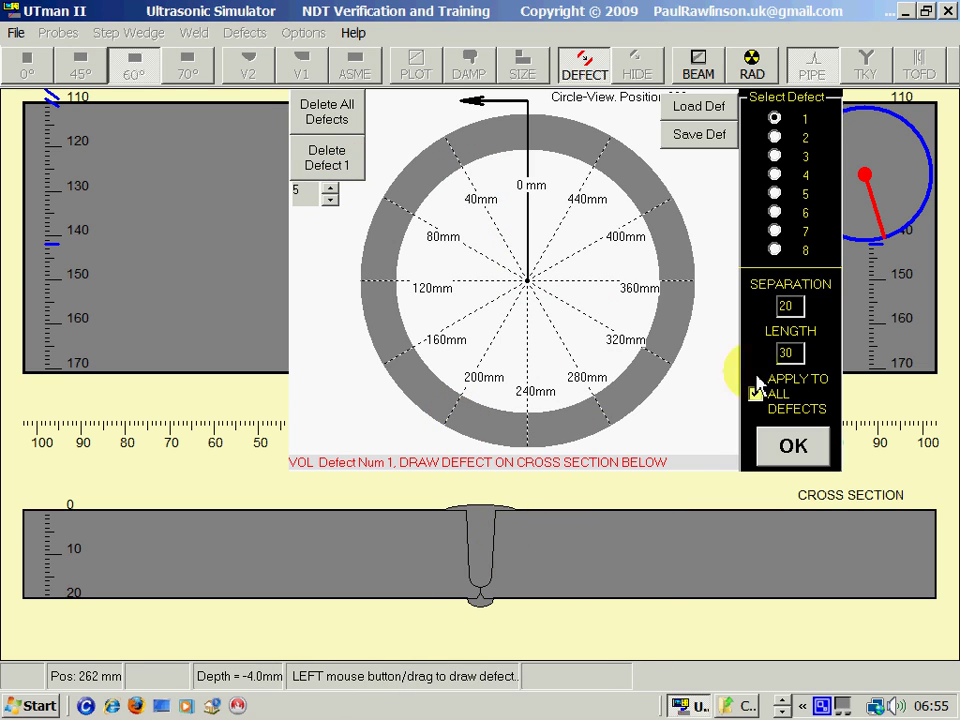
# Draw an S-shaped volumetric defect 1 in the weld spanning 12–68 mm around the pipe.
pyautogui.click(777, 137)
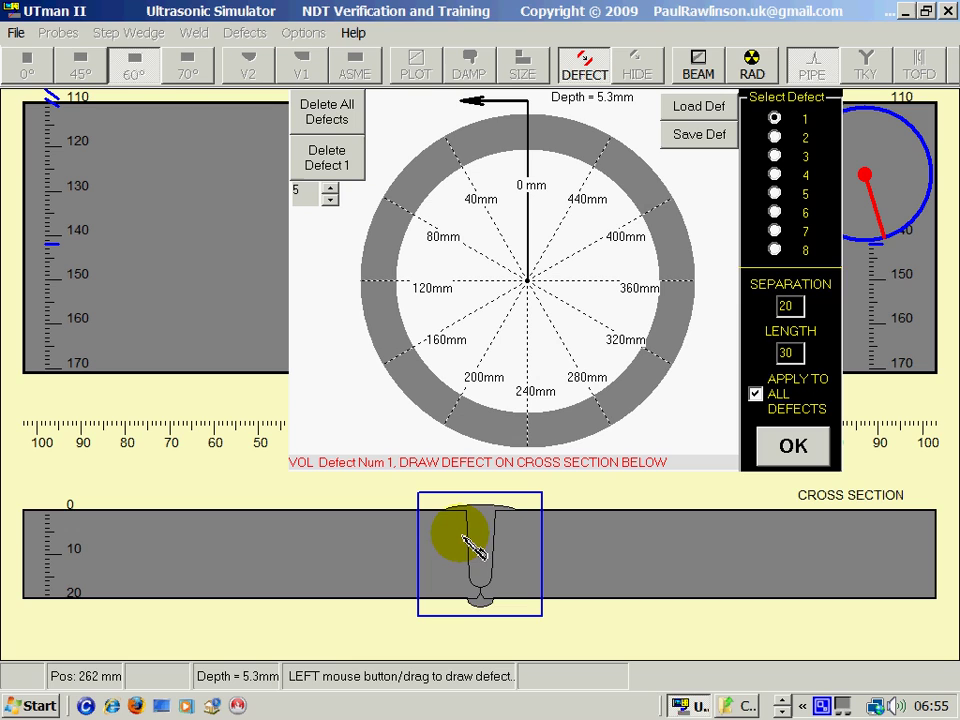
pyautogui.moveTo(484, 528)
pyautogui.mouseDown()
pyautogui.moveTo(464, 554)
pyautogui.moveTo(511, 556)
pyautogui.moveTo(519, 570)
pyautogui.moveTo(448, 592)
pyautogui.mouseUp()
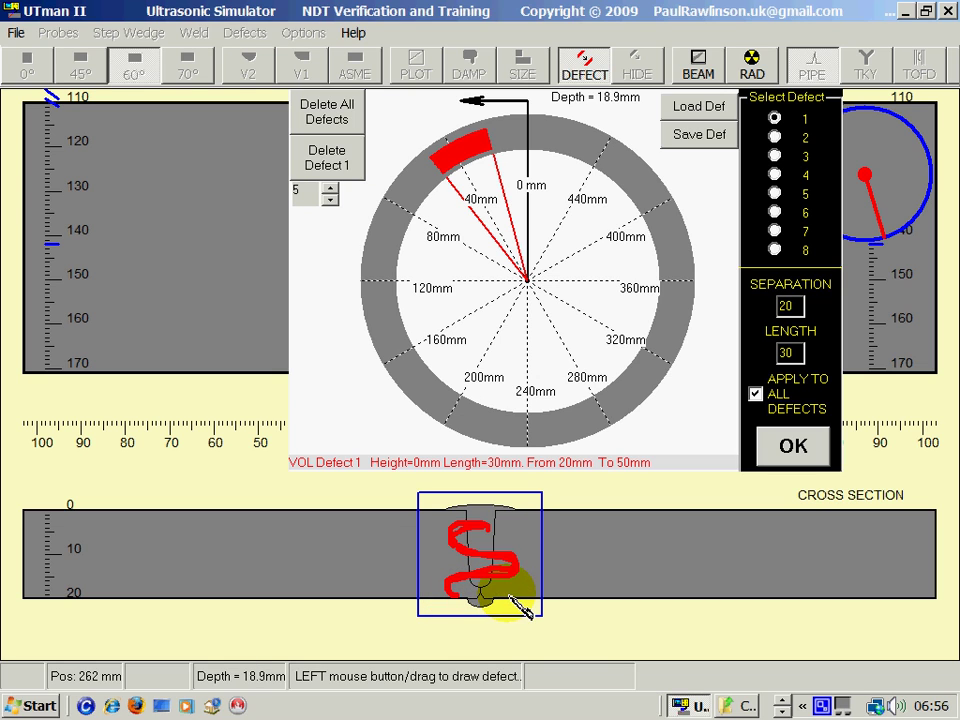
pyautogui.moveTo(504, 129); pyautogui.dragTo(395, 318)
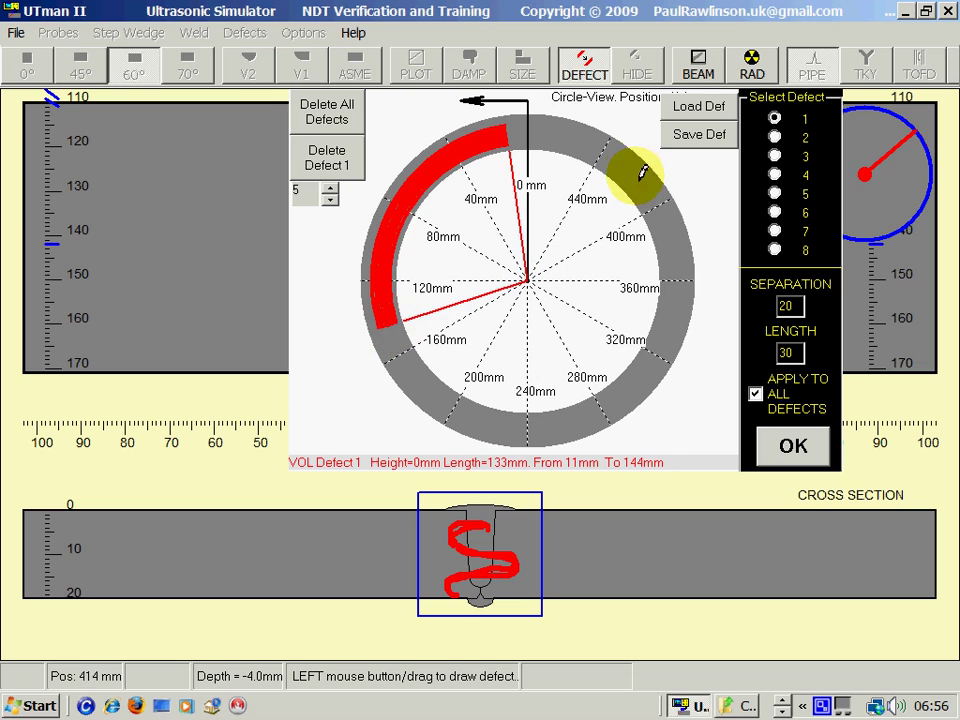
pyautogui.moveTo(642, 172); pyautogui.dragTo(578, 141)
pyautogui.moveTo(502, 134)
pyautogui.mouseDown()
pyautogui.moveTo(470, 143)
pyautogui.moveTo(403, 208)
pyautogui.mouseUp()
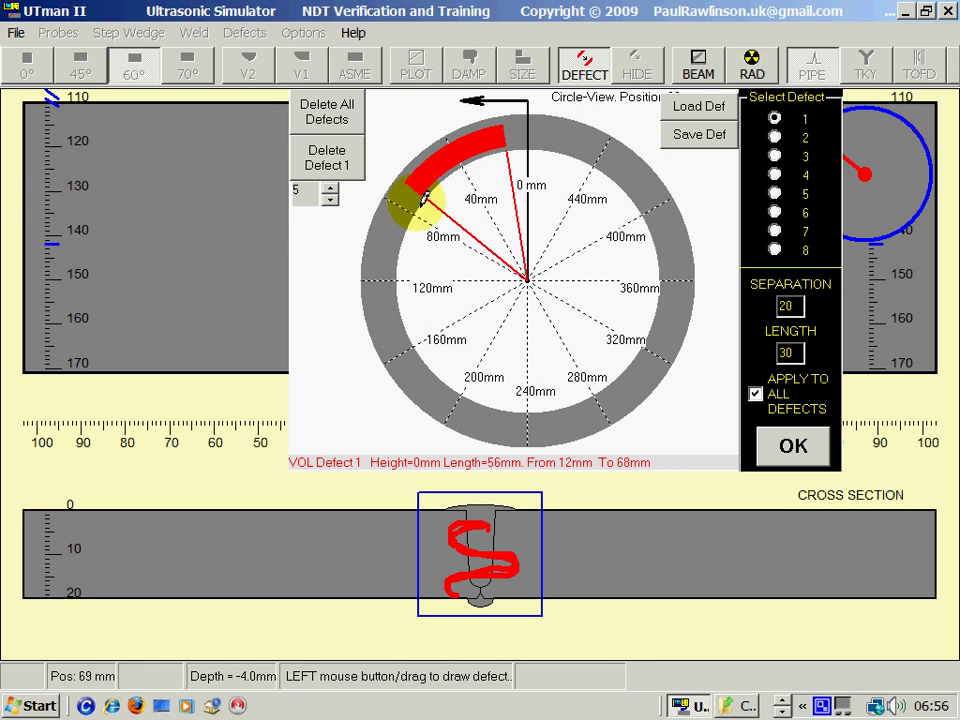
# Draw a DEF-shaped defect 2 placed at 123–171 mm around the pipe.
pyautogui.click(776, 138)
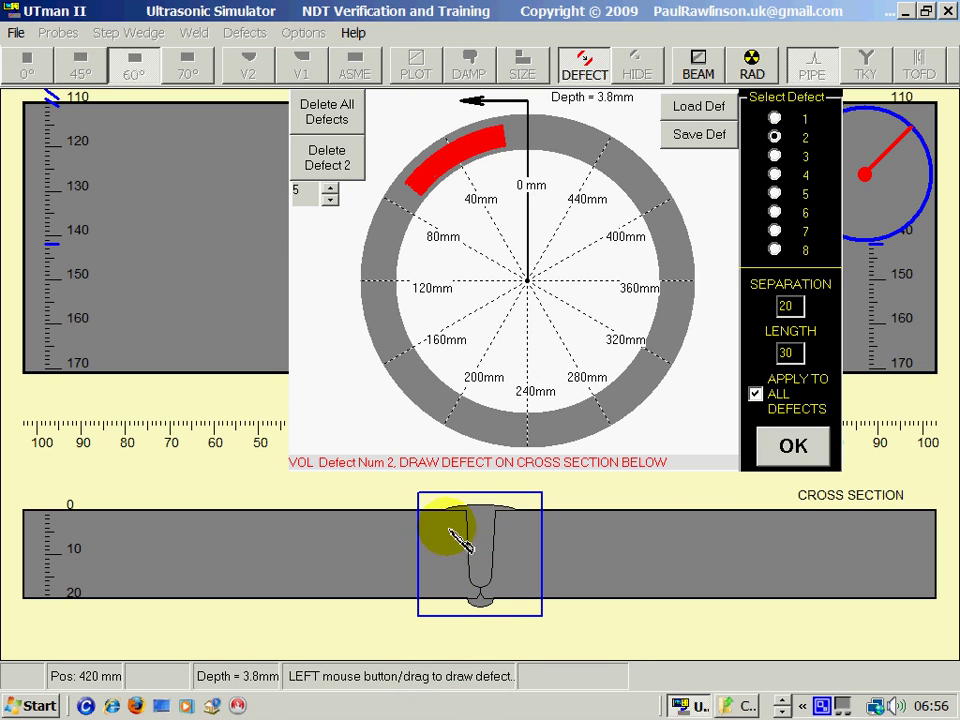
pyautogui.moveTo(430, 536)
pyautogui.mouseDown()
pyautogui.moveTo(432, 570)
pyautogui.moveTo(433, 540)
pyautogui.moveTo(454, 568)
pyautogui.moveTo(435, 574)
pyautogui.moveTo(469, 551)
pyautogui.moveTo(463, 565)
pyautogui.moveTo(487, 563)
pyautogui.moveTo(473, 555)
pyautogui.moveTo(504, 560)
pyautogui.mouseUp()
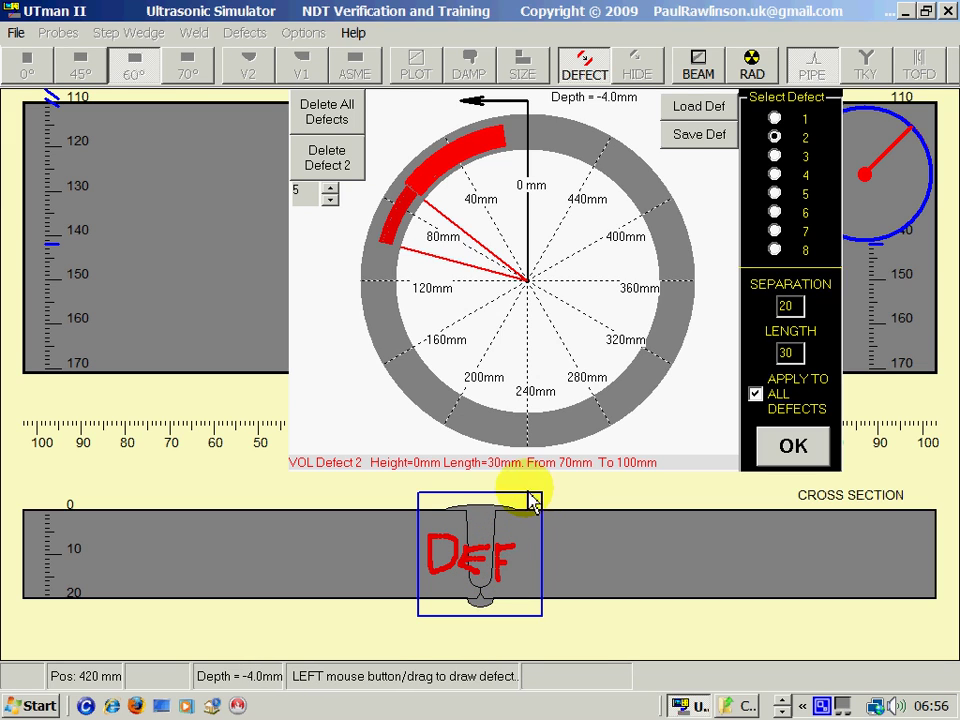
pyautogui.moveTo(386, 285); pyautogui.dragTo(786, 170)
# Draw lack-of-fusion sidewall defect 3 placed at 205–245 mm around the pipe.
pyautogui.click(776, 157)
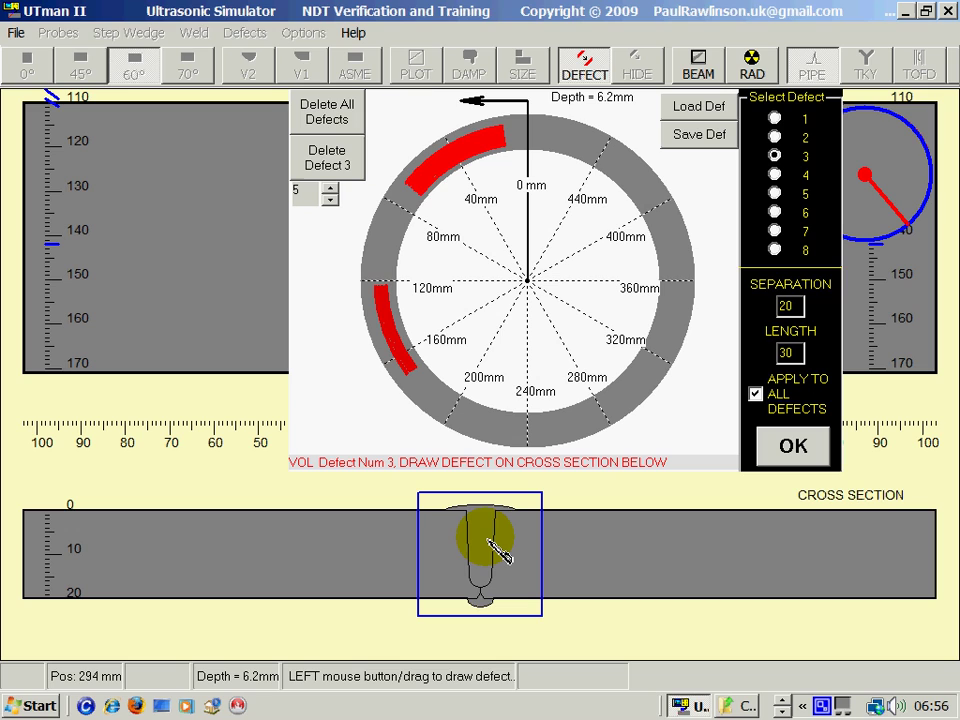
pyautogui.moveTo(490, 533); pyautogui.dragTo(483, 587)
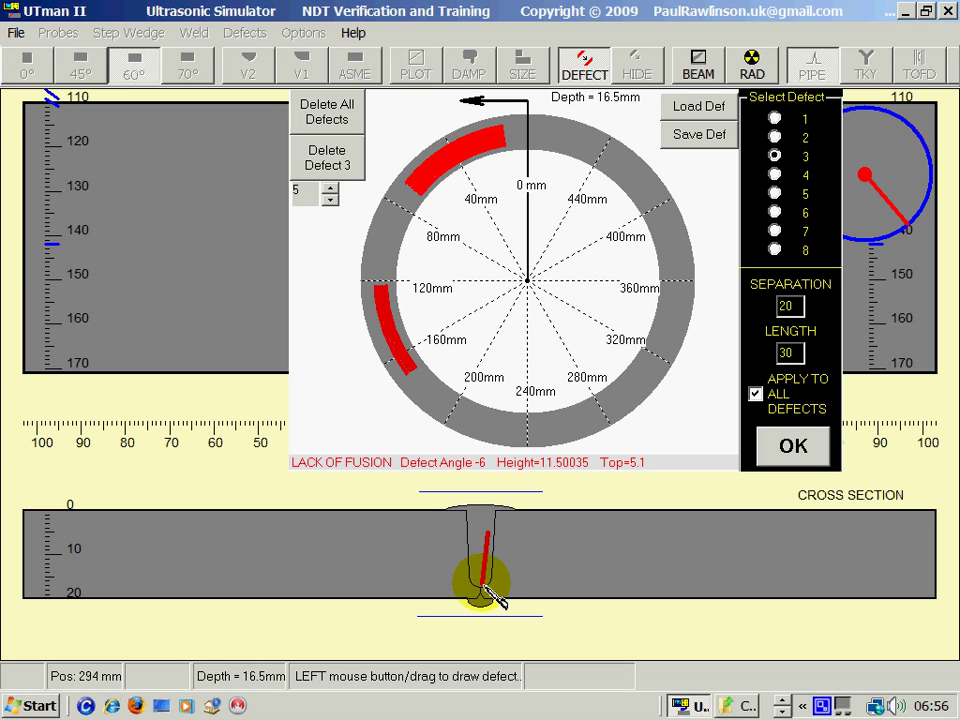
pyautogui.moveTo(485, 588); pyautogui.dragTo(486, 588)
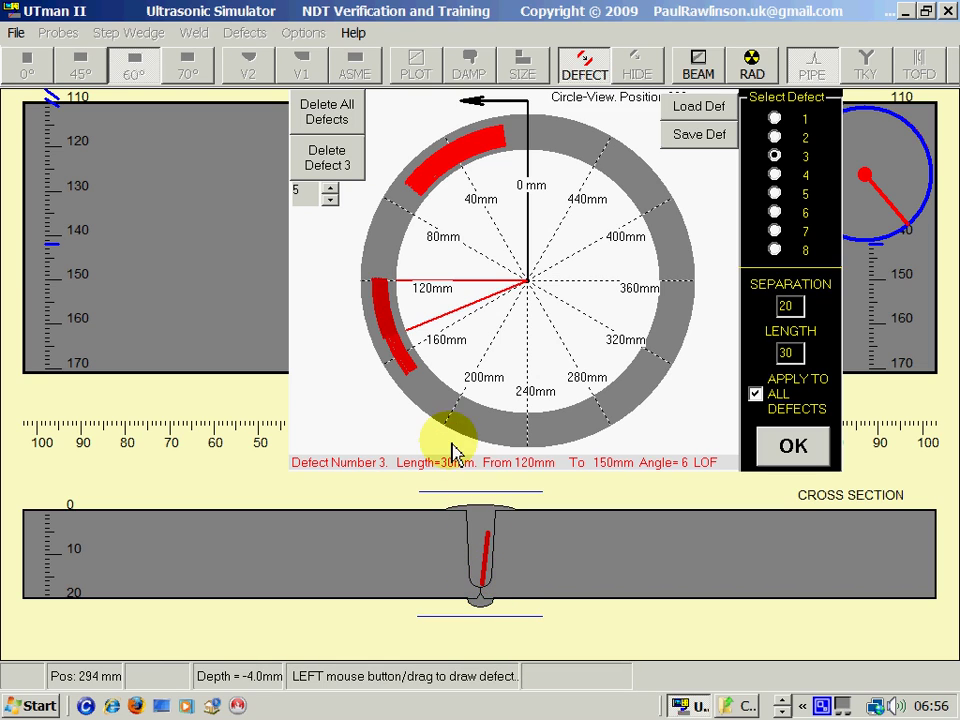
pyautogui.moveTo(461, 414); pyautogui.dragTo(536, 422)
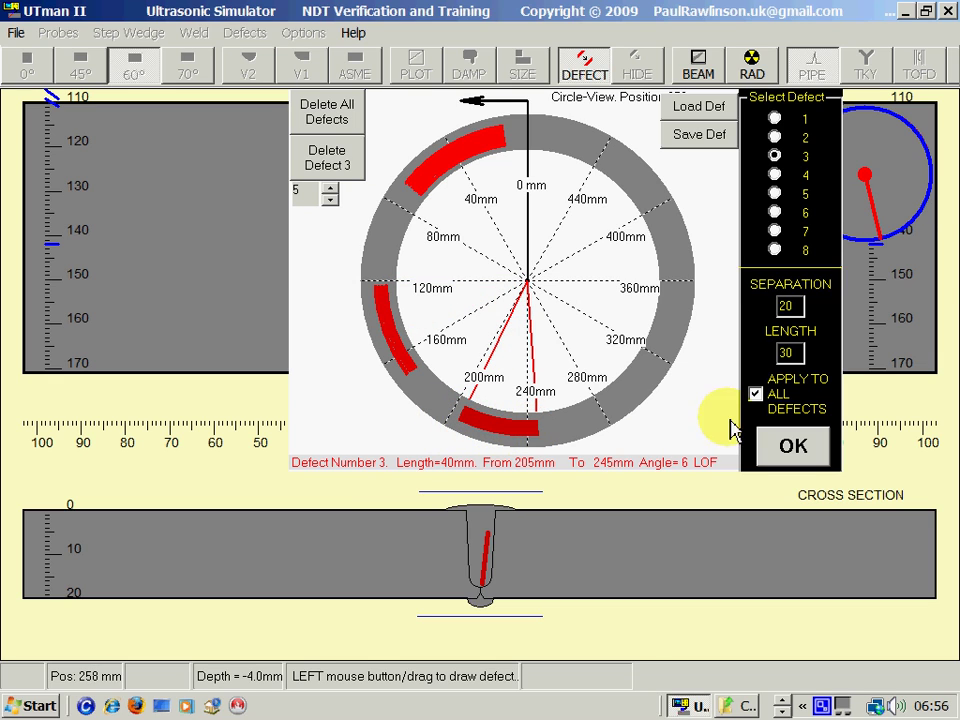
# Draw lack-of-fusion defect 4 on the other sidewall at 283–328 mm.
pyautogui.click(775, 176)
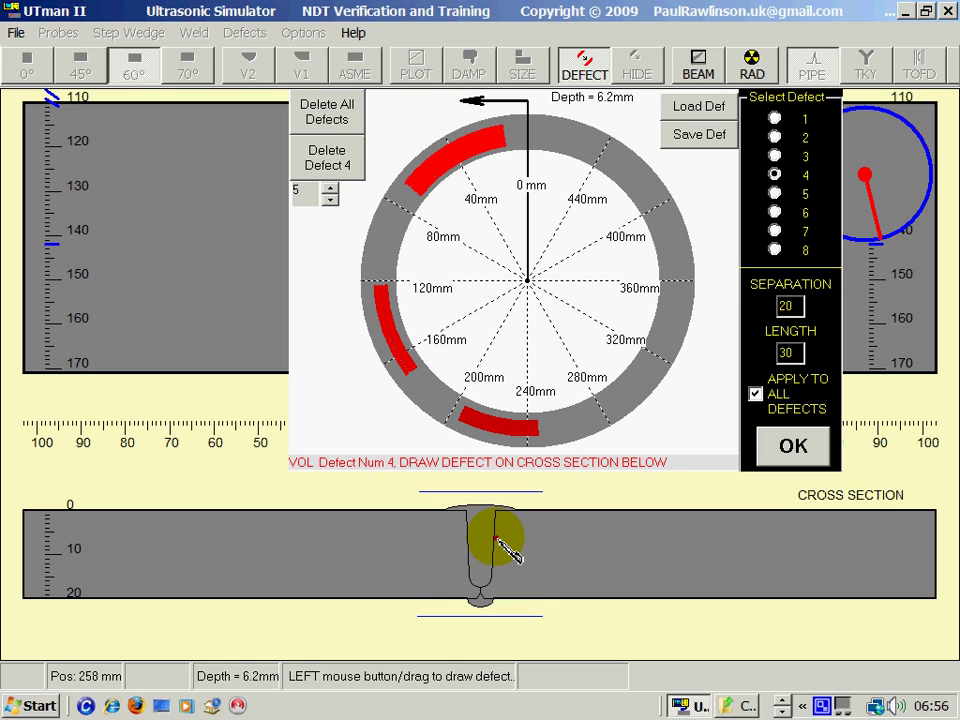
pyautogui.moveTo(498, 540)
pyautogui.mouseDown()
pyautogui.moveTo(492, 577)
pyautogui.moveTo(500, 577)
pyautogui.mouseUp()
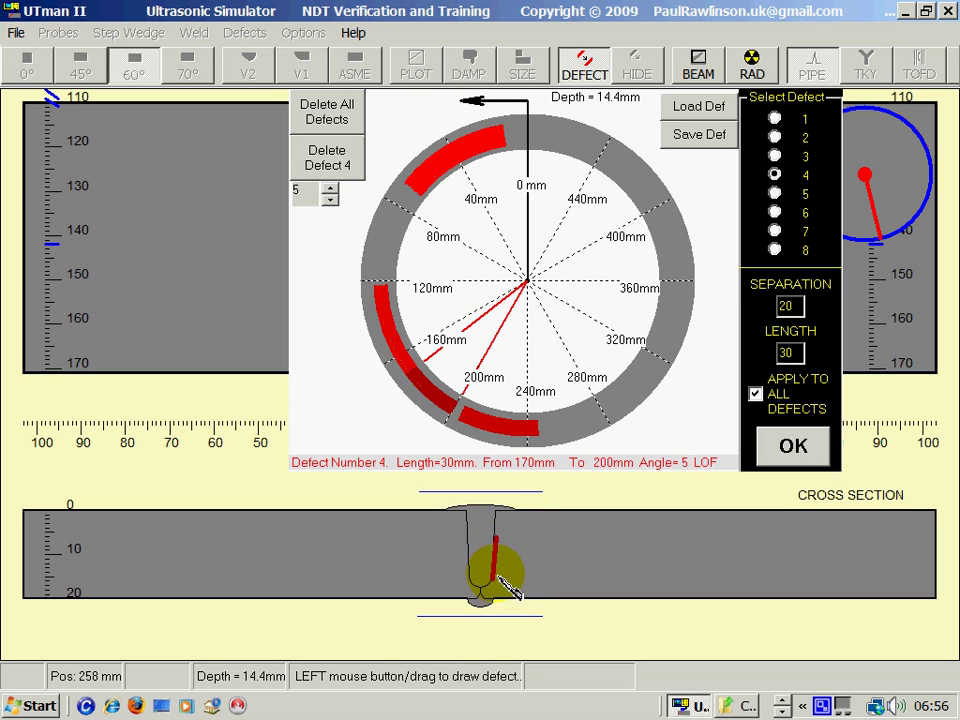
pyautogui.moveTo(603, 403); pyautogui.dragTo(671, 343)
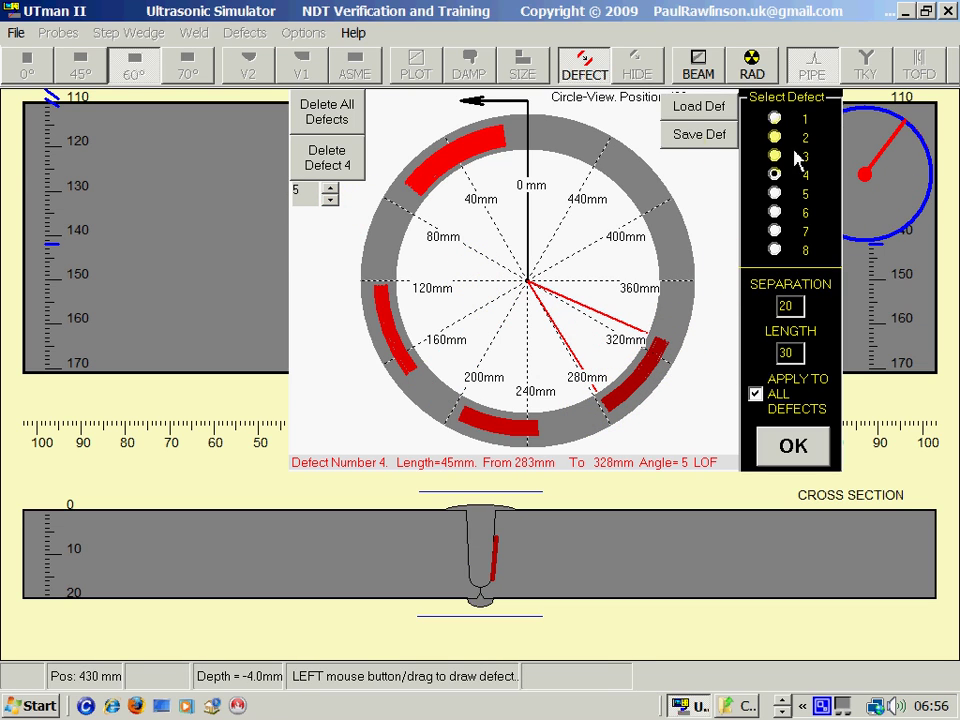
# Paint a large blob defect 5 at 220–250 mm using an enlarged brush size.
pyautogui.click(776, 195)
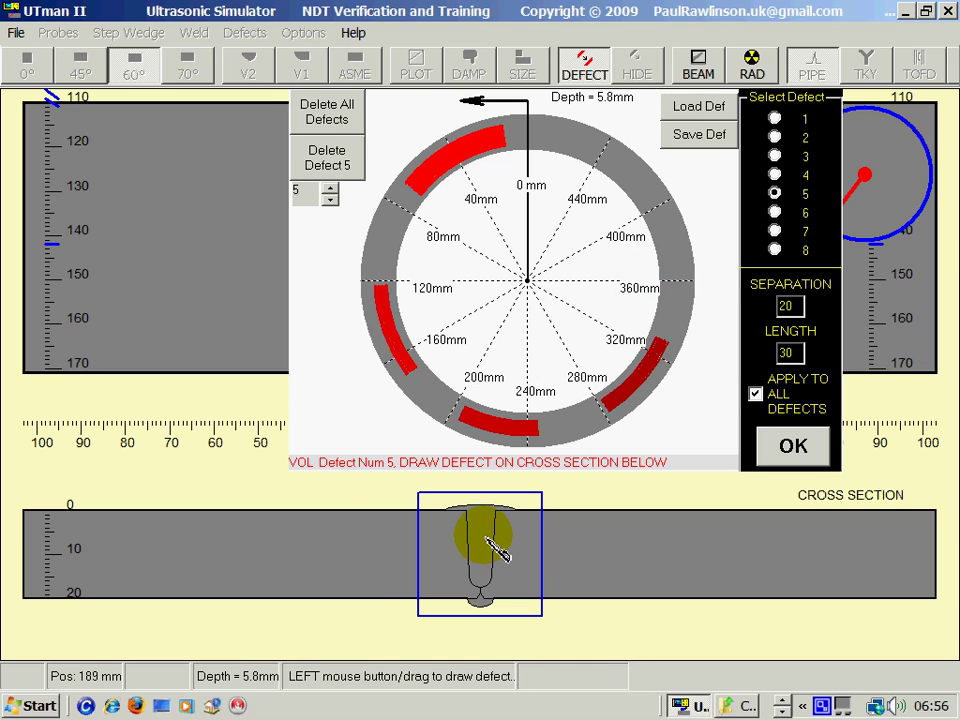
pyautogui.moveTo(487, 531)
pyautogui.mouseDown()
pyautogui.moveTo(476, 552)
pyautogui.moveTo(505, 566)
pyautogui.moveTo(480, 560)
pyautogui.moveTo(485, 540)
pyautogui.mouseUp()
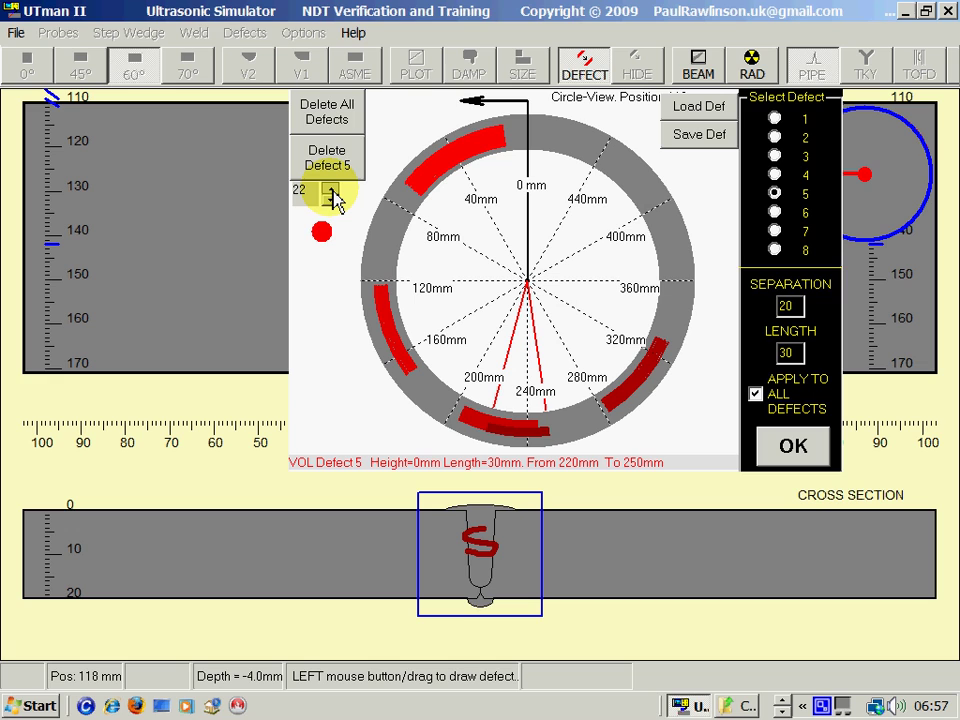
pyautogui.click(331, 188)
pyautogui.click(331, 188)
pyautogui.click(331, 188)
pyautogui.moveTo(450, 553)
pyautogui.mouseDown()
pyautogui.moveTo(487, 526)
pyautogui.moveTo(466, 522)
pyautogui.moveTo(438, 538)
pyautogui.moveTo(514, 564)
pyautogui.moveTo(505, 584)
pyautogui.moveTo(529, 619)
pyautogui.mouseUp()
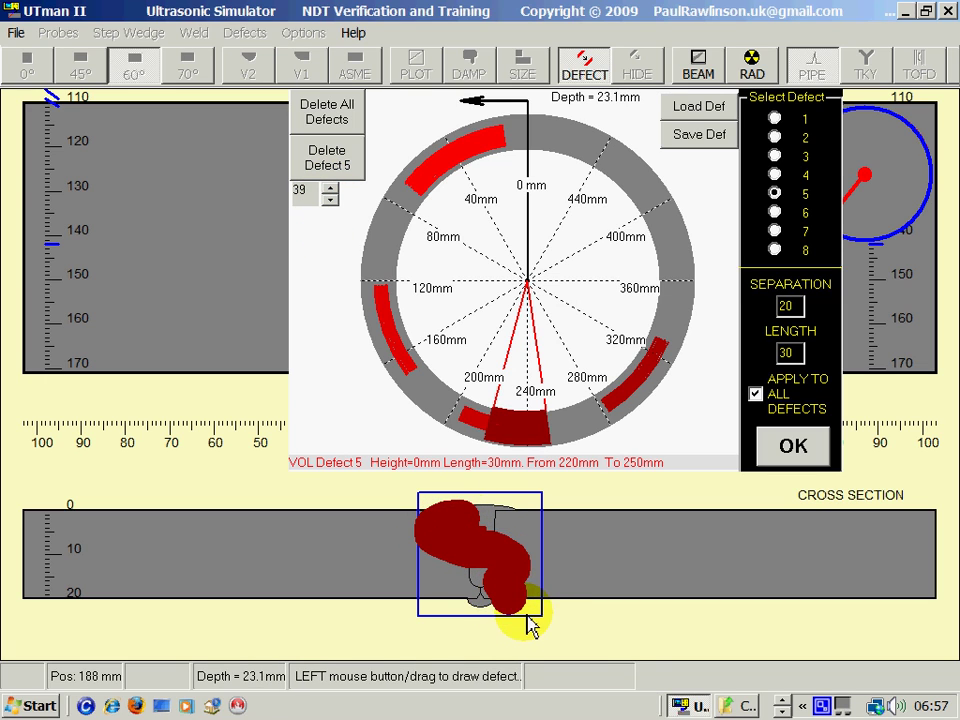
pyautogui.click(331, 188)
pyautogui.click(331, 188)
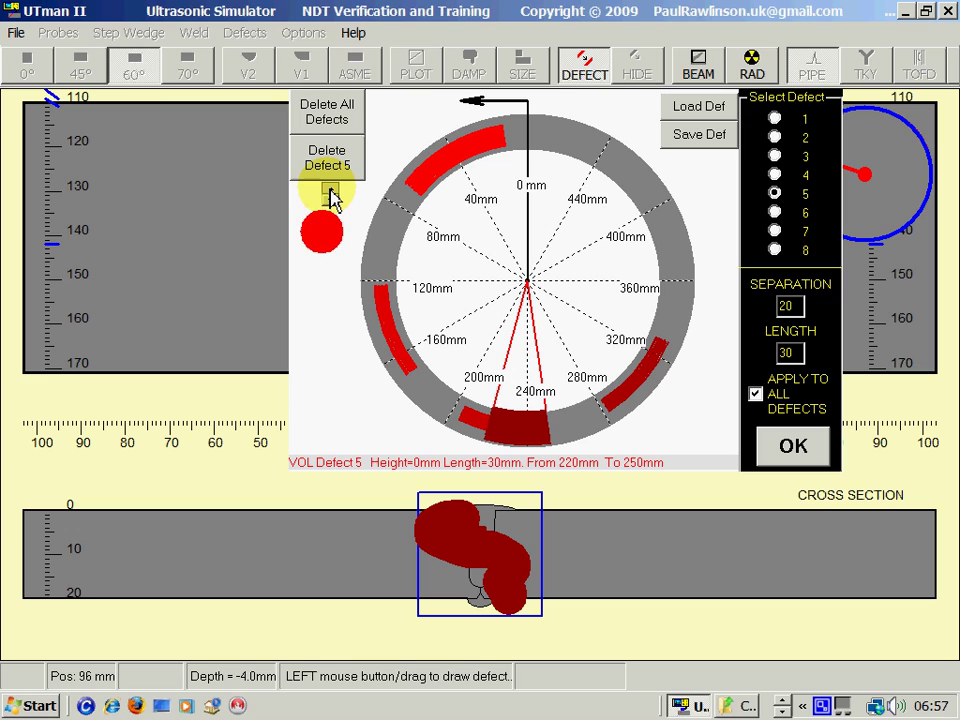
pyautogui.click(333, 190)
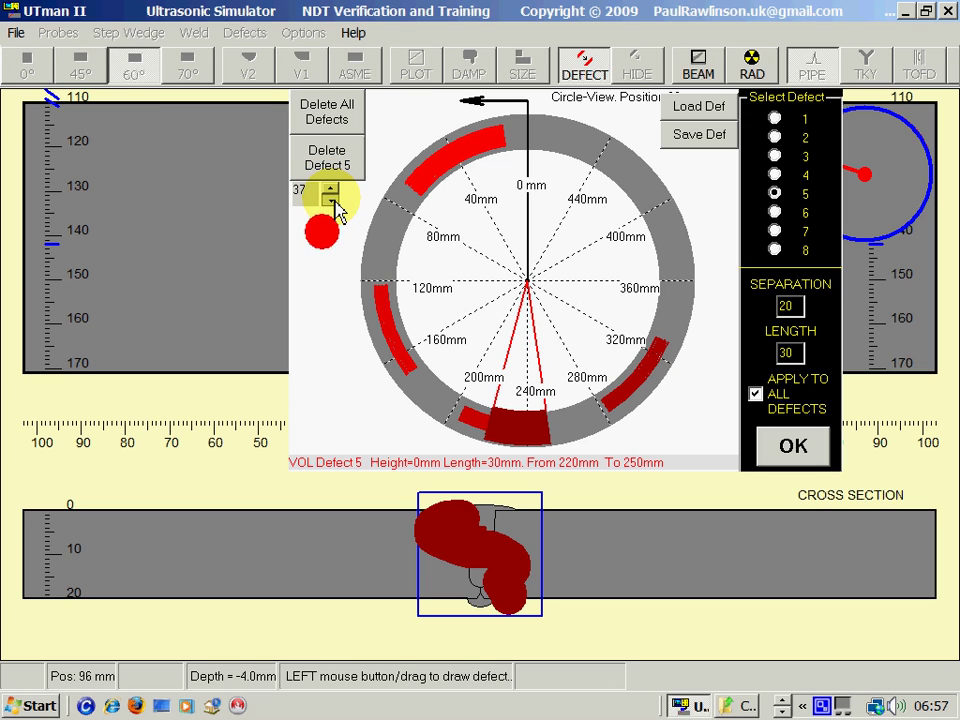
# With brush size 14, draw a thin wavy defect 6 at 270–300 mm.
pyautogui.click(331, 199)
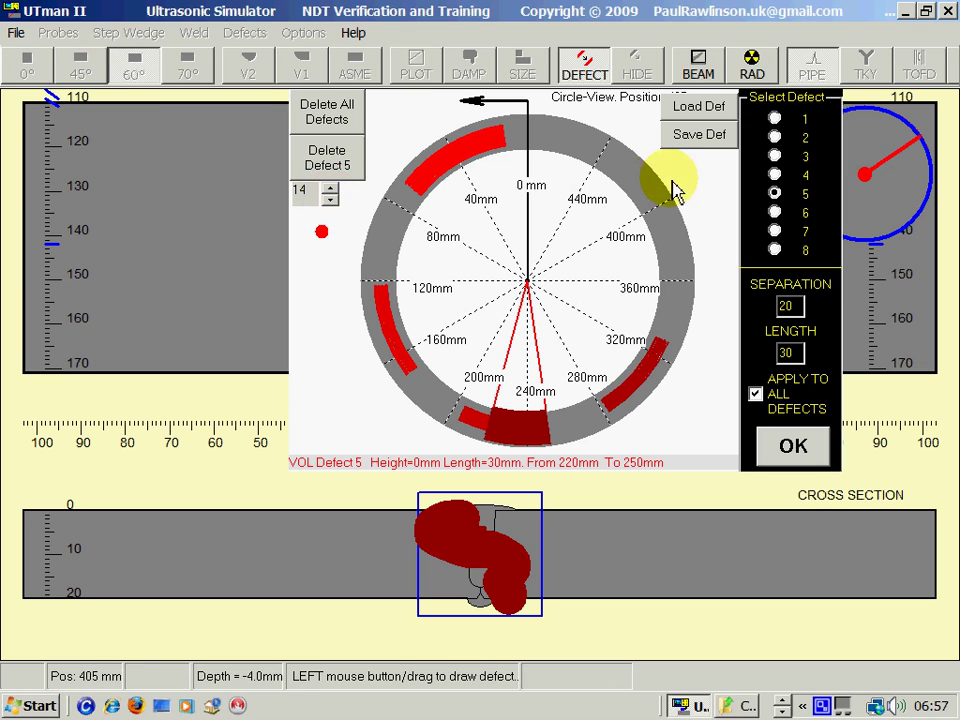
pyautogui.click(776, 213)
pyautogui.moveTo(491, 529)
pyautogui.mouseDown()
pyautogui.moveTo(506, 579)
pyautogui.moveTo(500, 598)
pyautogui.moveTo(501, 590)
pyautogui.mouseUp()
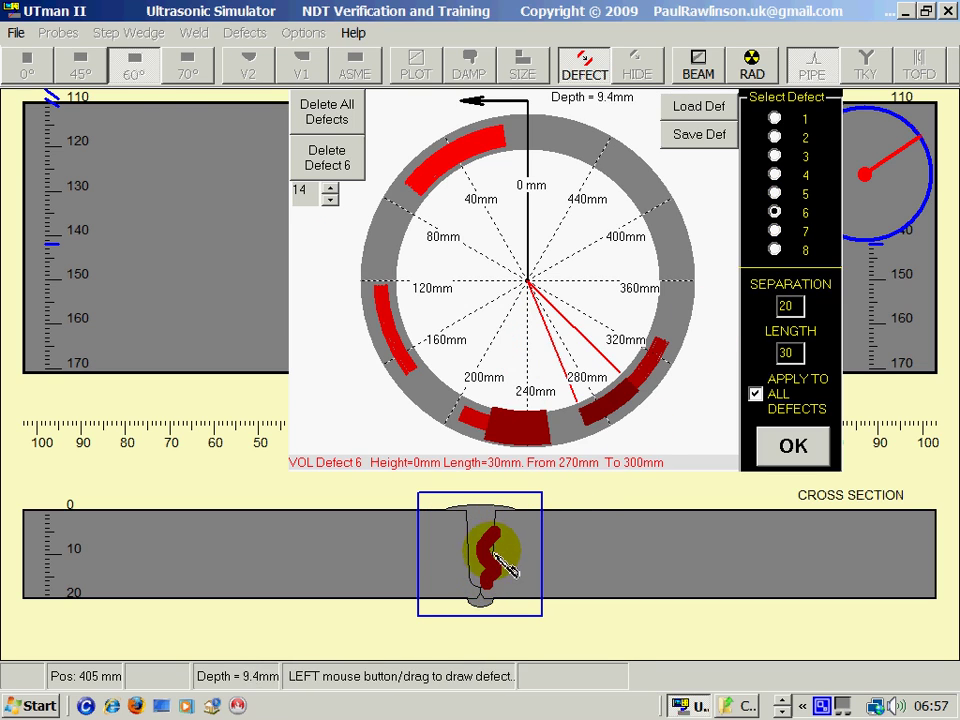
# Draw defect 7, a horizontal lamination line mid-wall beside the weld at 320–350 mm.
pyautogui.click(776, 232)
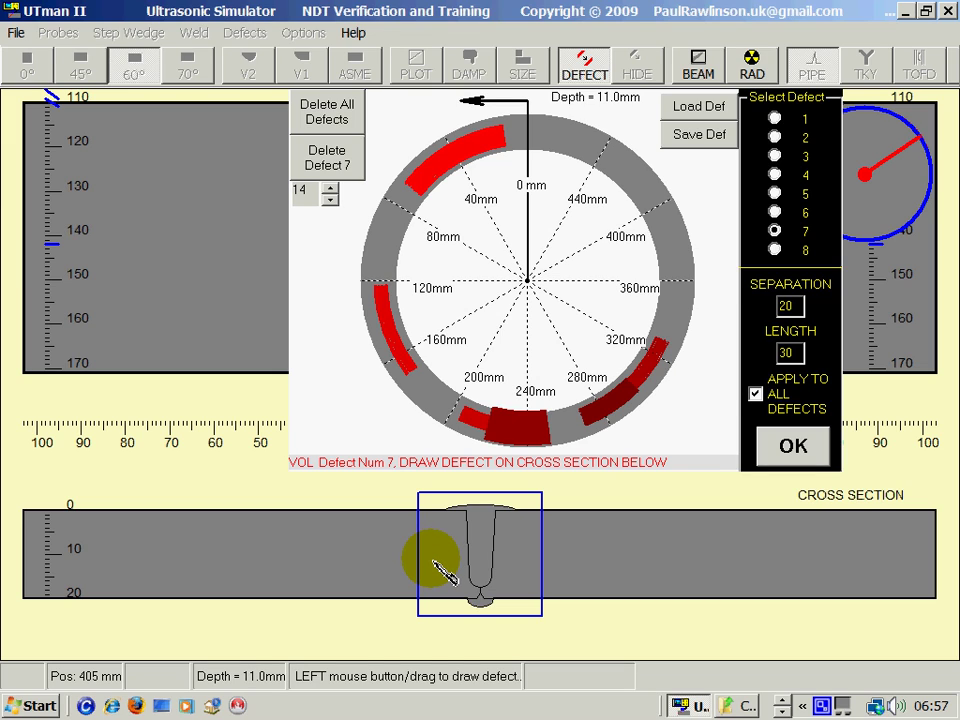
pyautogui.moveTo(434, 558)
pyautogui.mouseDown()
pyautogui.moveTo(511, 575)
pyautogui.moveTo(540, 559)
pyautogui.mouseUp()
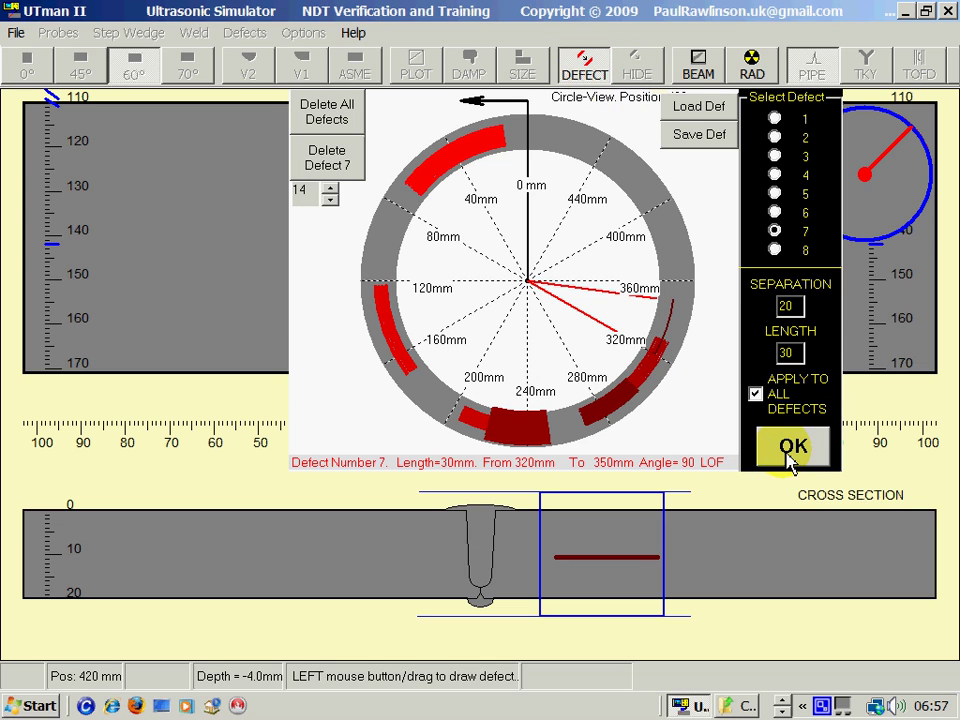
# Exit defect mode, show the 3D pipe view, and place the 60° probe on the pipe.
pyautogui.click(590, 70)
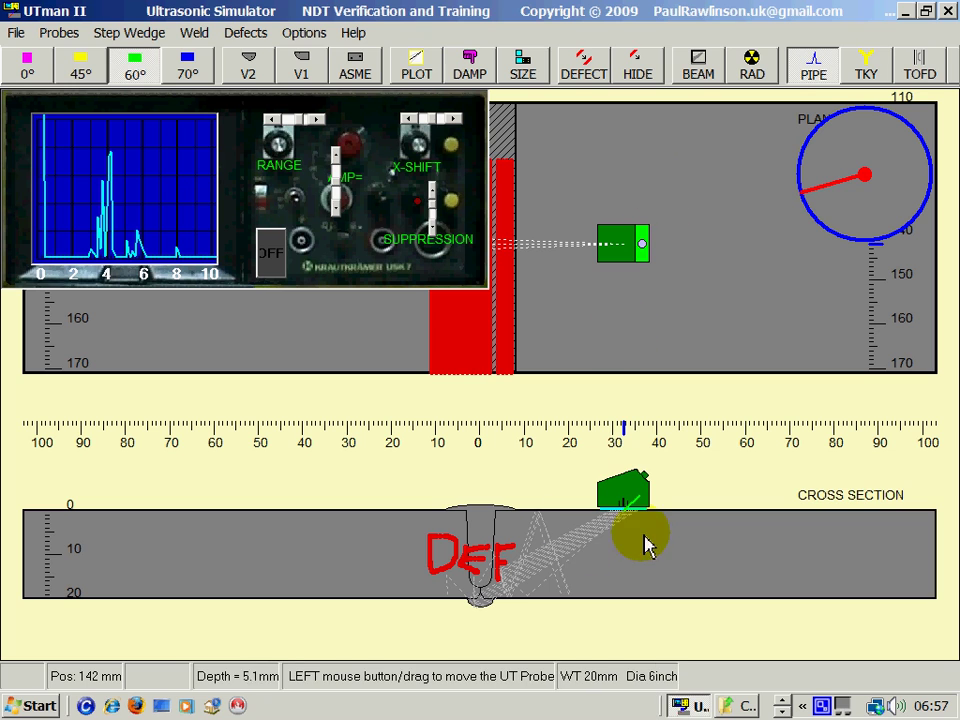
pyautogui.moveTo(626, 515); pyautogui.dragTo(555, 476)
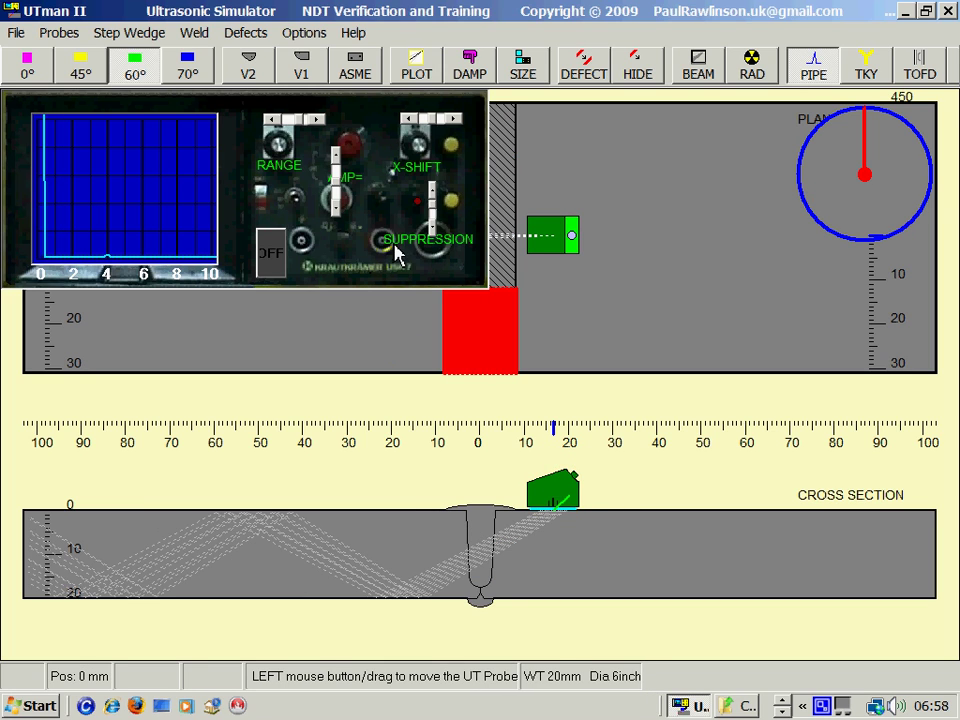
pyautogui.click(298, 35)
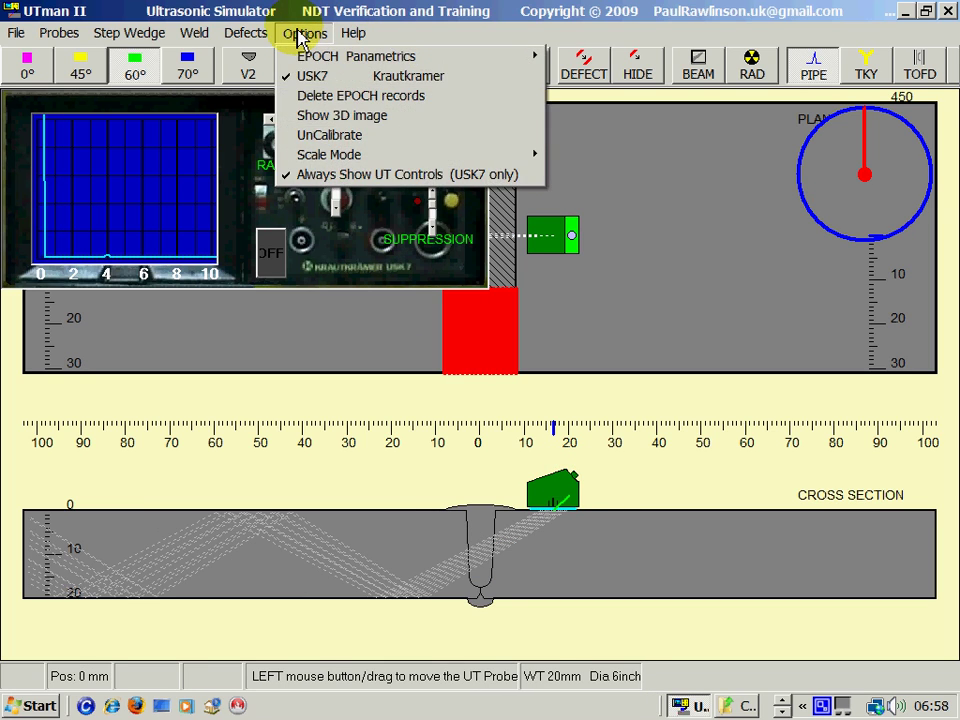
pyautogui.click(340, 122)
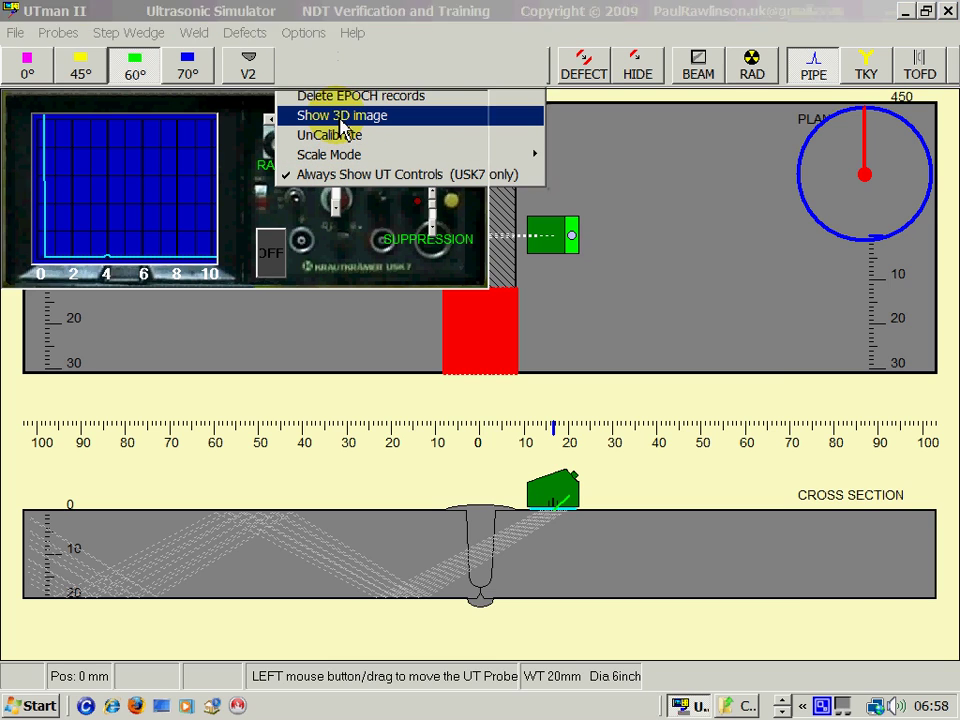
pyautogui.moveTo(895, 515); pyautogui.dragTo(879, 500)
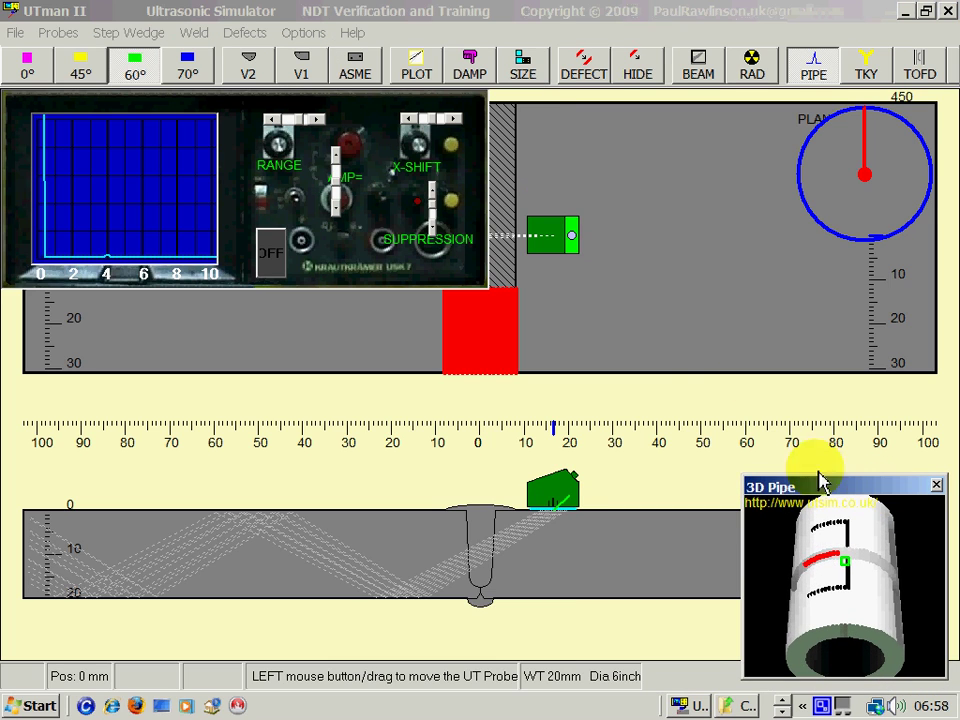
# Bring the 60° probe to the weld and raster-scan it in 5 mm steps up to 20 mm.
pyautogui.click(590, 305)
pyautogui.moveTo(590, 305); pyautogui.dragTo(622, 347)
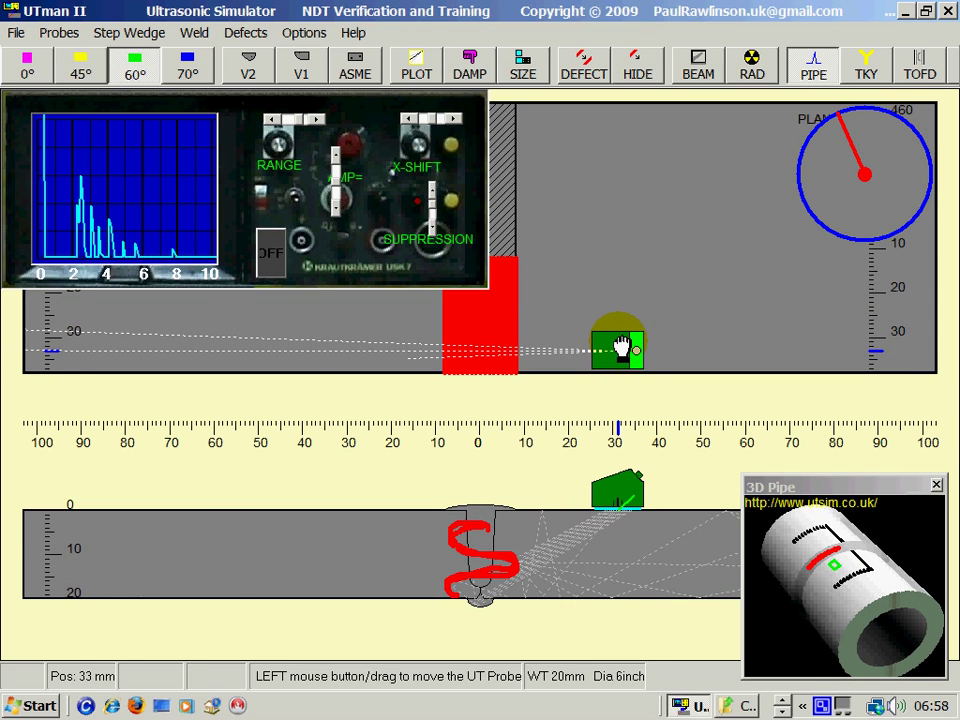
pyautogui.scroll(-3, 621, 346)
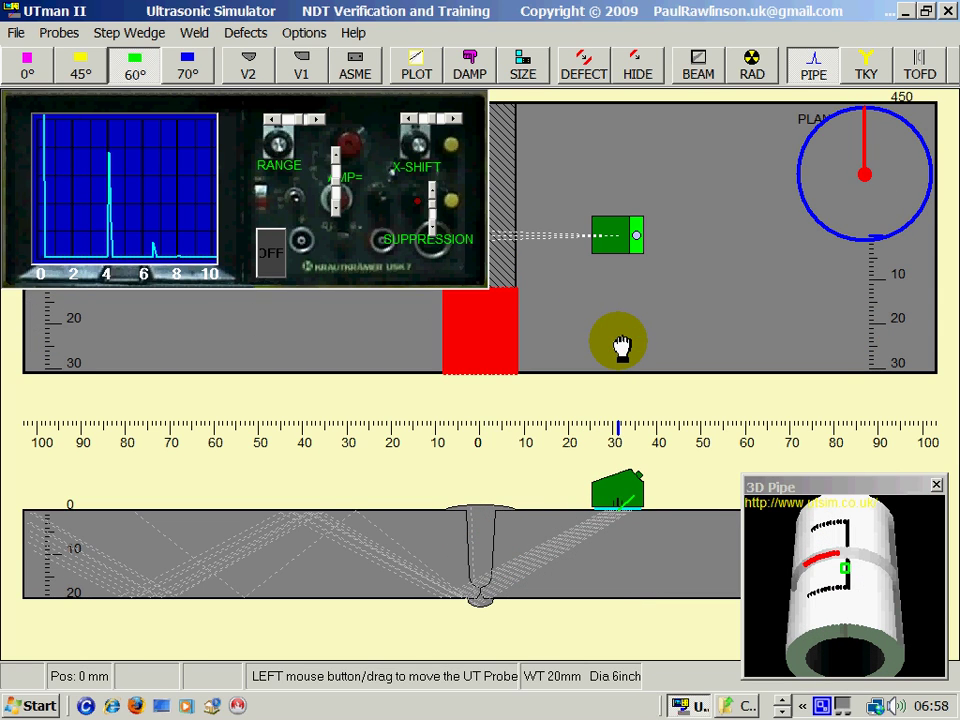
pyautogui.press('Left')
pyautogui.press('Left')
pyautogui.press('Left')
pyautogui.press('Left')
pyautogui.press('Right')
pyautogui.press('Right')
pyautogui.press('Right')
pyautogui.press('Right')
pyautogui.press('Right')
pyautogui.press('Right')
pyautogui.press('Right')
pyautogui.press('Right')
pyautogui.press('Right')
pyautogui.press('Right')
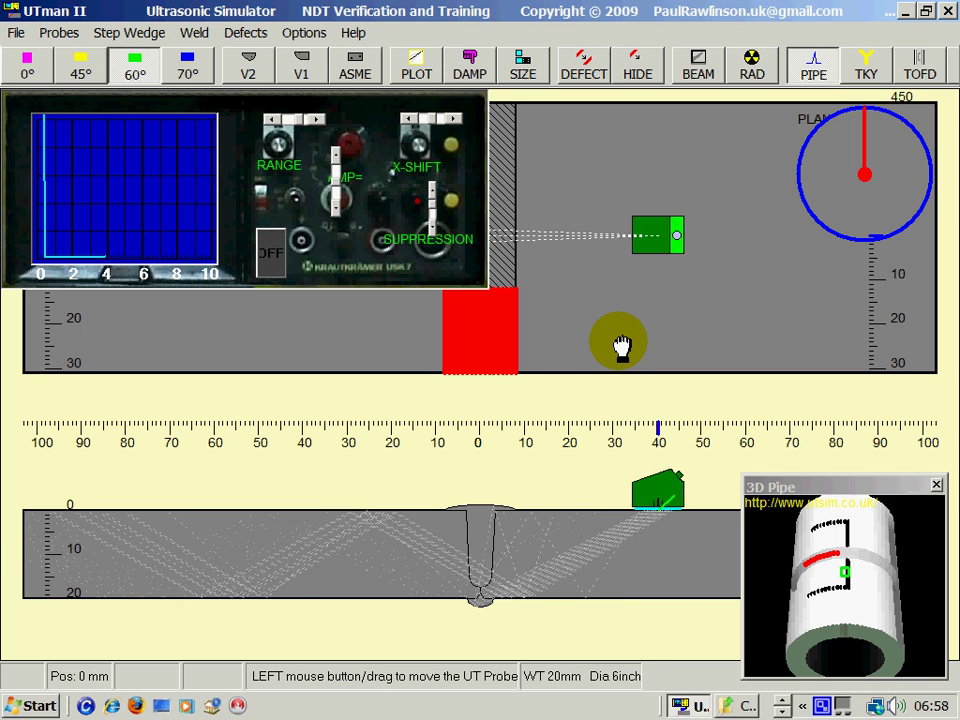
pyautogui.press('Down')
pyautogui.press('Left')
pyautogui.press('Left')
pyautogui.press('Left')
pyautogui.press('Left')
pyautogui.press('Left')
pyautogui.press('Left')
pyautogui.press('Left')
pyautogui.press('Left')
pyautogui.press('Left')
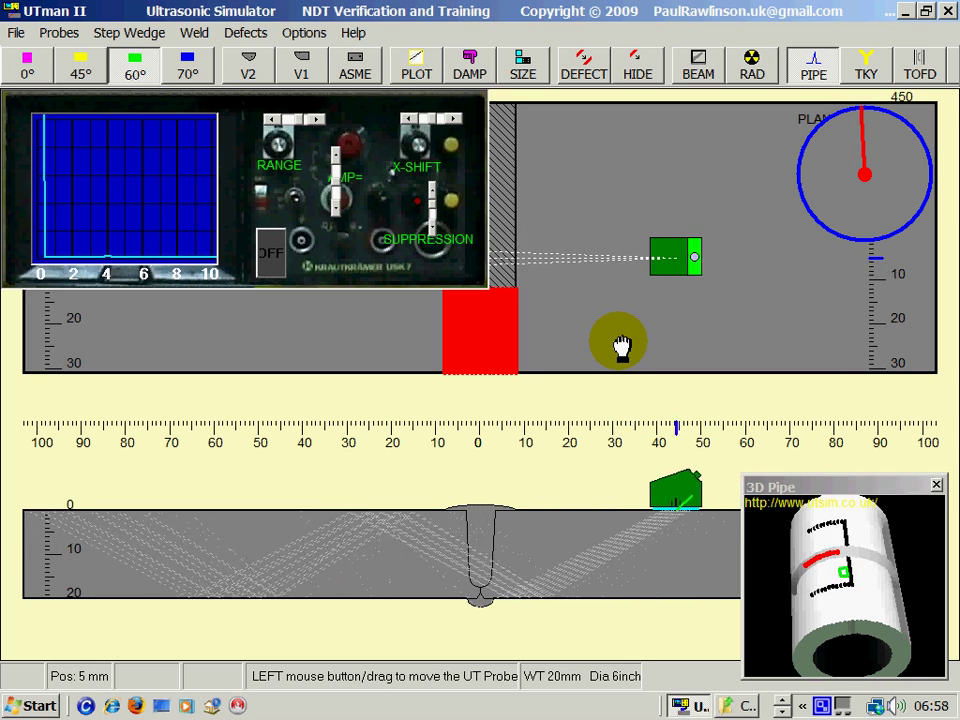
pyautogui.press('Down')
pyautogui.press('Right')
pyautogui.press('Right')
pyautogui.press('Right')
pyautogui.press('Right')
pyautogui.press('Right')
pyautogui.press('Right')
pyautogui.press('Right')
pyautogui.press('Right')
pyautogui.press('Right')
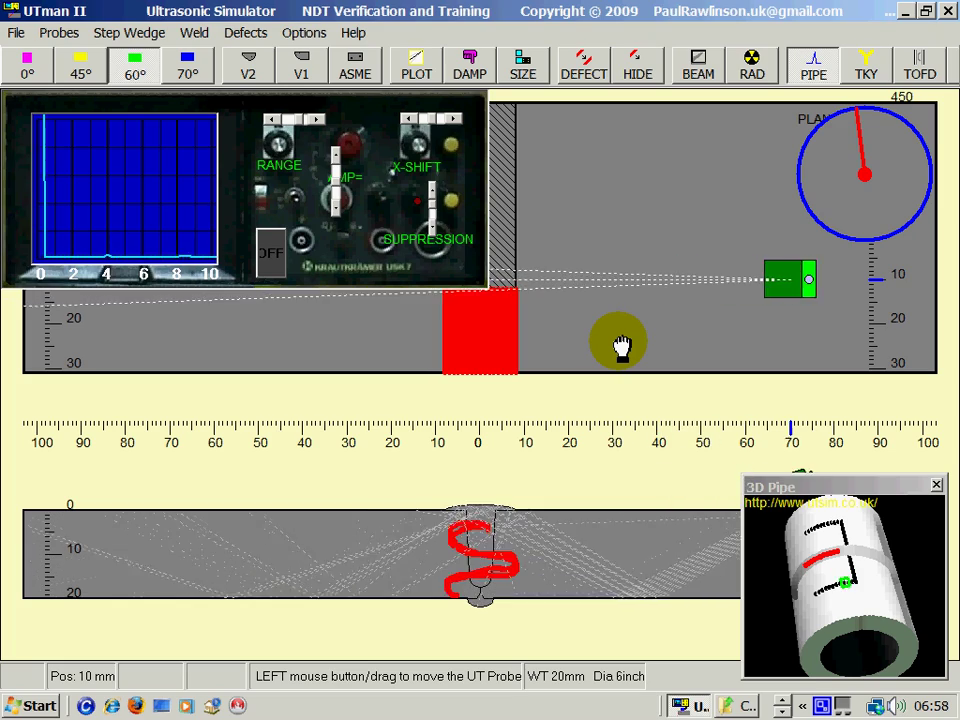
pyautogui.press('Down')
pyautogui.press('Left')
pyautogui.press('Left')
pyautogui.press('Left')
pyautogui.press('Left')
pyautogui.press('Left')
pyautogui.press('Left')
pyautogui.press('Left')
pyautogui.press('Left')
pyautogui.press('Down')
# Continue the 60° probe raster scan from 25 mm to 65 mm along the pipe.
pyautogui.press('Left')
pyautogui.press('Left')
pyautogui.press('Left')
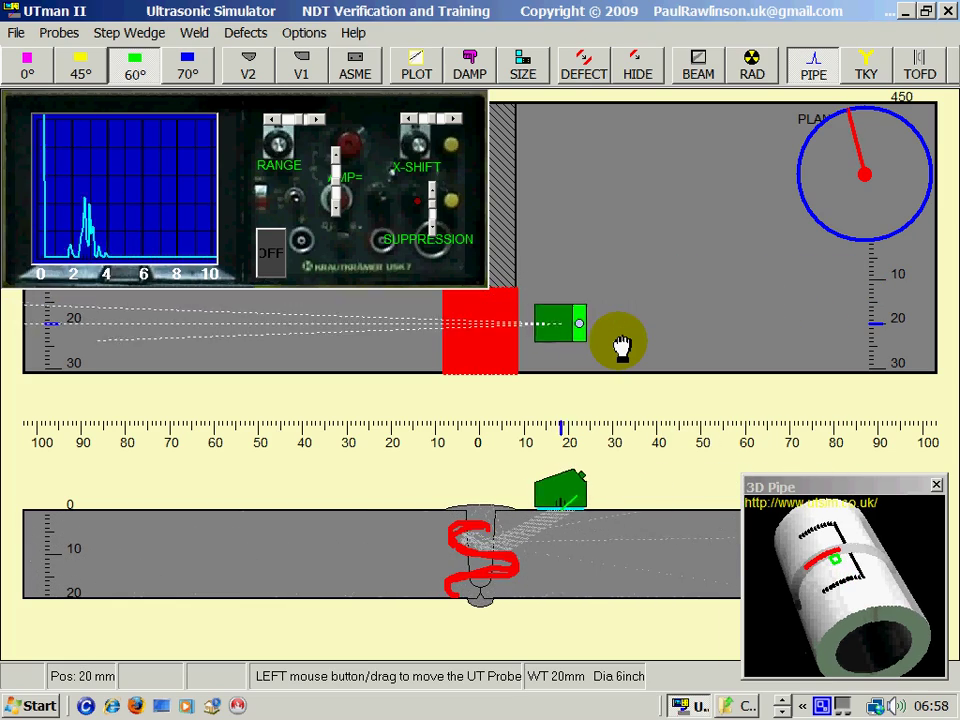
pyautogui.press('Right')
pyautogui.press('Right')
pyautogui.press('Right')
pyautogui.press('Right')
pyautogui.press('Right')
pyautogui.press('Right')
pyautogui.press('Right')
pyautogui.press('Right')
pyautogui.press('Right')
pyautogui.press('Right')
pyautogui.press('Right')
pyautogui.press('Right')
pyautogui.press('Down')
pyautogui.press('Left')
pyautogui.press('Left')
pyautogui.press('Left')
pyautogui.press('Left')
pyautogui.press('Left')
pyautogui.press('Left')
pyautogui.press('Left')
pyautogui.press('Left')
pyautogui.press('Left')
pyautogui.press('Left')
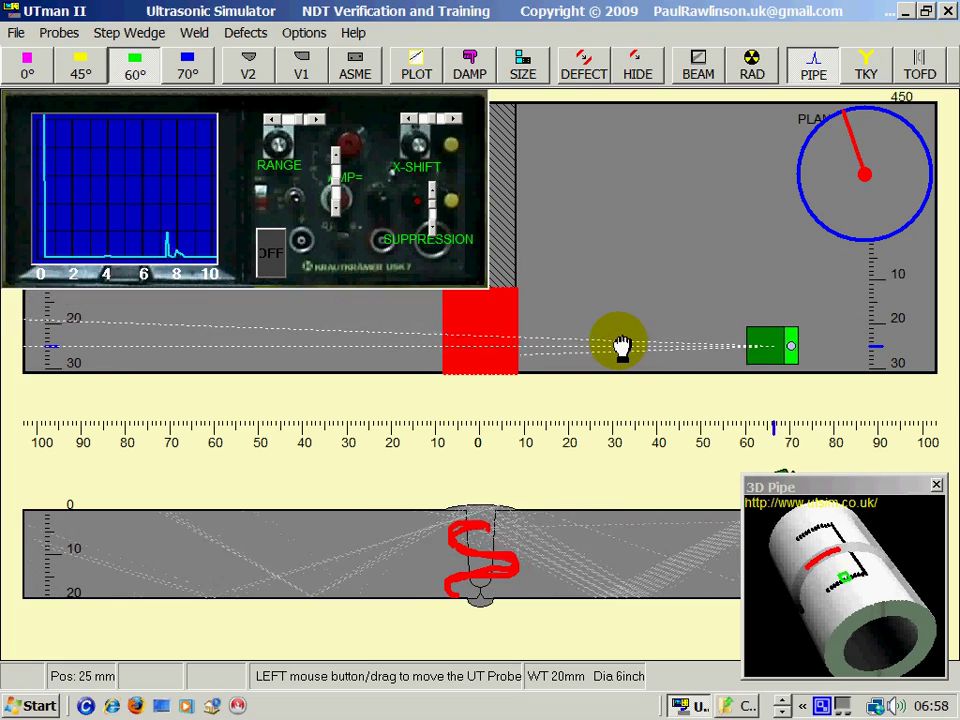
pyautogui.press('Down')
pyautogui.press('Right')
pyautogui.press('Right')
pyautogui.press('Right')
pyautogui.press('Right')
pyautogui.press('Right')
pyautogui.press('Right')
pyautogui.press('Right')
pyautogui.press('Right')
pyautogui.press('Right')
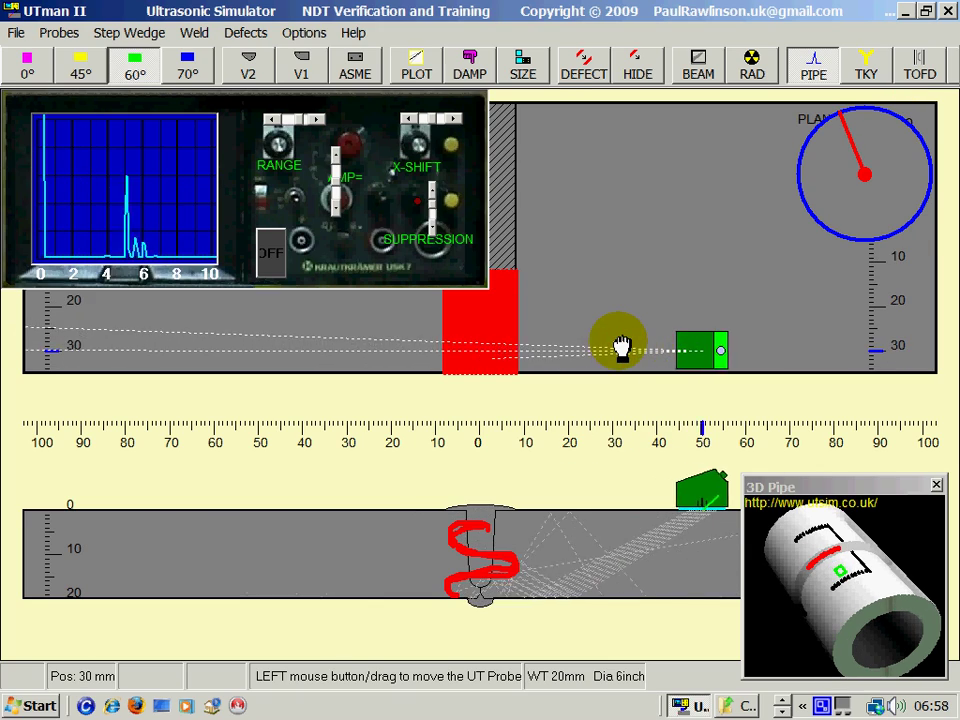
pyautogui.press('Down')
pyautogui.press('Left')
pyautogui.press('Left')
pyautogui.press('Left')
pyautogui.press('Left')
pyautogui.press('Left')
pyautogui.press('Left')
pyautogui.press('Left')
pyautogui.press('Left')
pyautogui.press('Left')
pyautogui.press('Left')
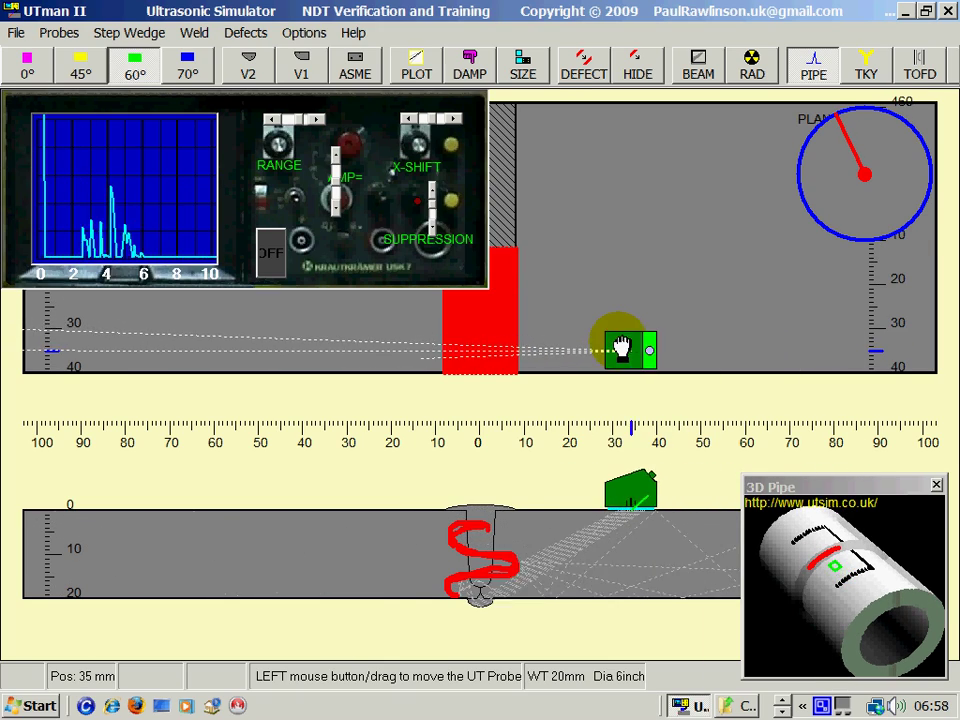
pyautogui.press('Down')
pyautogui.press('Right')
pyautogui.press('Right')
pyautogui.press('Right')
pyautogui.press('Right')
pyautogui.press('Right')
pyautogui.press('Right')
pyautogui.press('Right')
pyautogui.press('Right')
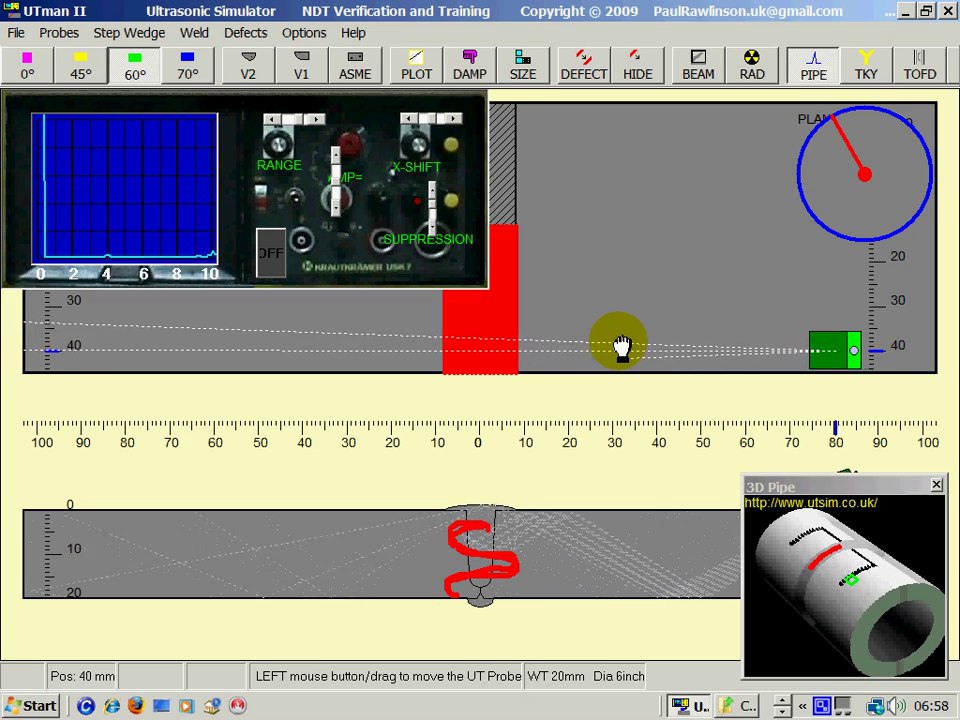
pyautogui.press('Left')
pyautogui.press('Left')
pyautogui.press('Left')
pyautogui.press('Left')
pyautogui.press('Left')
pyautogui.press('Left')
pyautogui.press('Left')
pyautogui.press('Left')
pyautogui.press('Left')
pyautogui.press('Left')
pyautogui.press('Left')
pyautogui.press('Left')
pyautogui.press('Right')
pyautogui.press('Right')
pyautogui.press('Right')
pyautogui.press('Right')
pyautogui.press('Right')
pyautogui.press('Right')
pyautogui.press('Right')
pyautogui.press('Right')
pyautogui.press('Right')
pyautogui.press('Right')
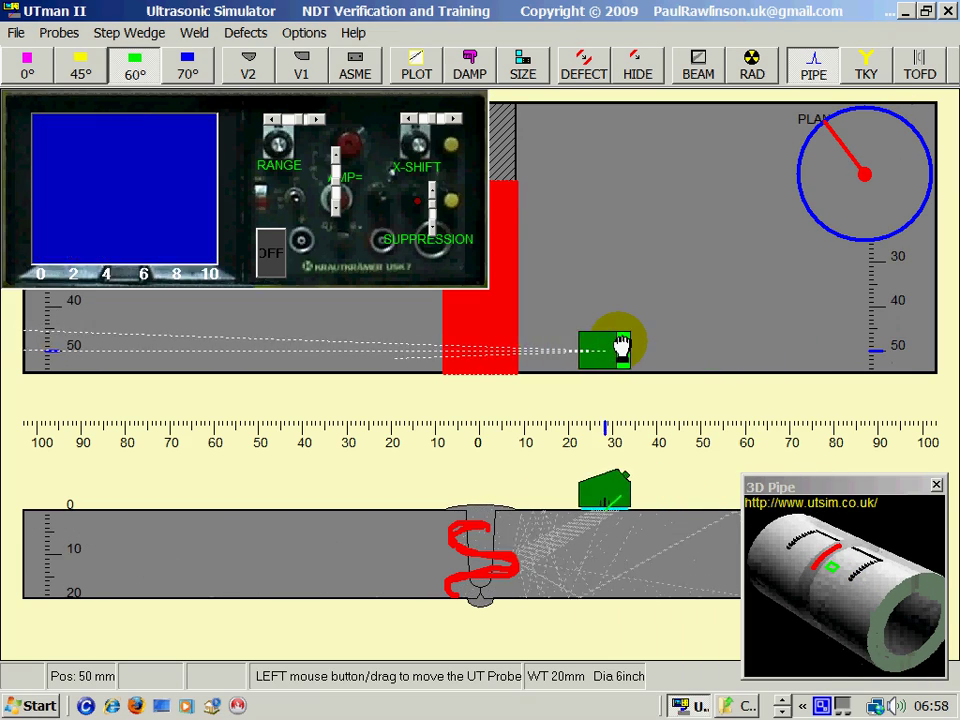
pyautogui.press('Right')
pyautogui.press('Right')
pyautogui.press('Down')
pyautogui.press('Left')
pyautogui.press('Left')
pyautogui.press('Left')
pyautogui.press('Left')
pyautogui.press('Left')
pyautogui.press('Left')
pyautogui.press('Left')
pyautogui.press('Left')
pyautogui.press('Left')
pyautogui.press('Left')
pyautogui.press('Left')
pyautogui.press('Left')
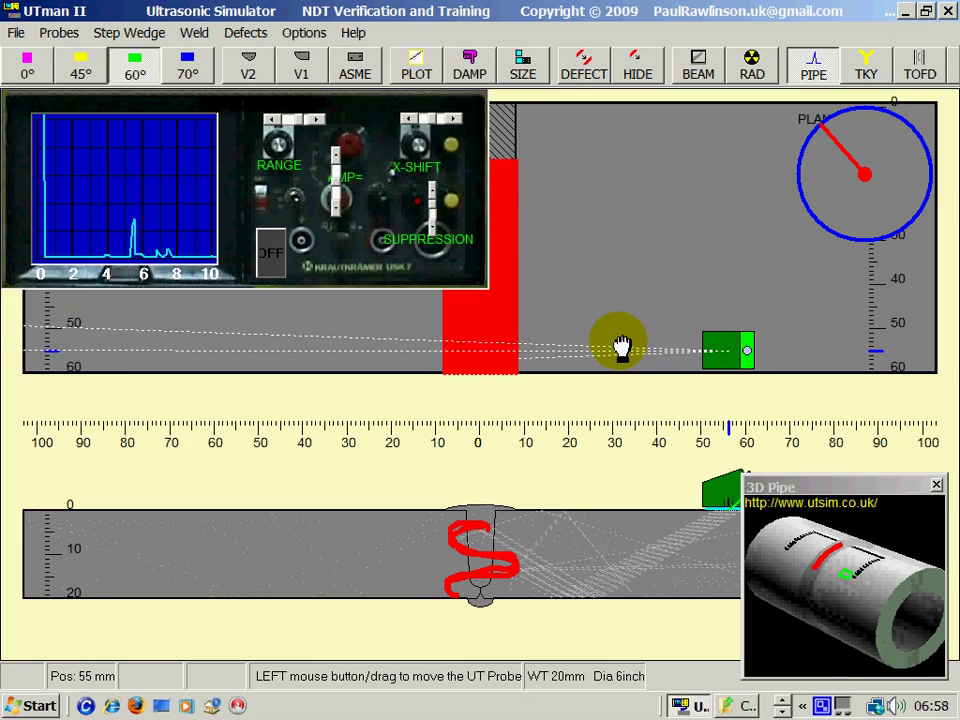
pyautogui.press('Down')
pyautogui.press('Right')
pyautogui.press('Right')
pyautogui.press('Right')
pyautogui.press('Right')
pyautogui.press('Right')
pyautogui.press('Right')
pyautogui.press('Right')
pyautogui.press('Right')
pyautogui.press('Right')
pyautogui.press('Right')
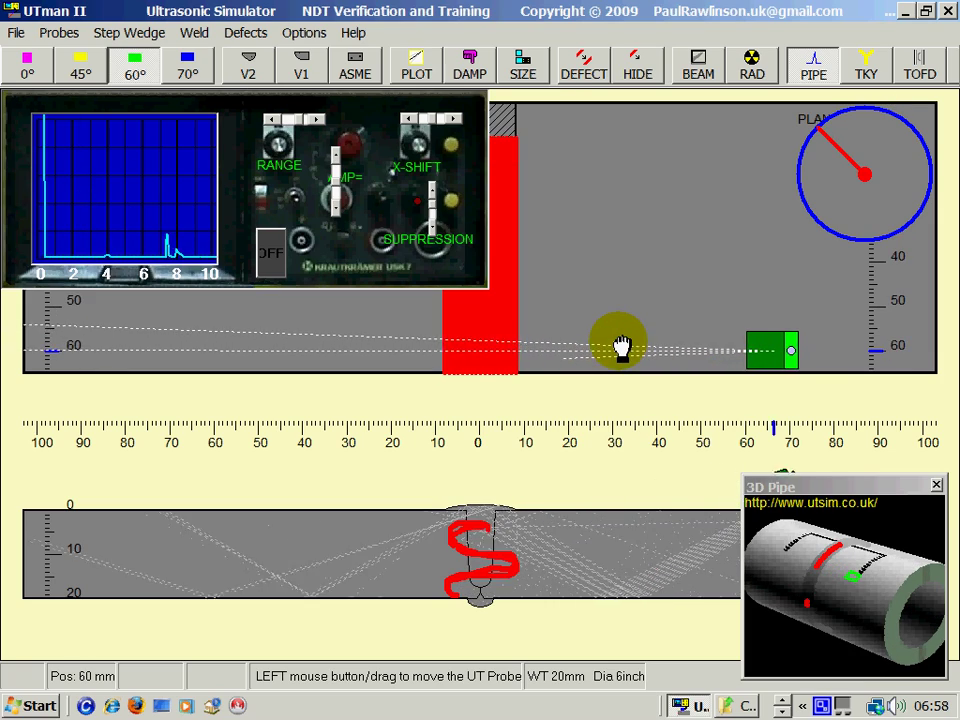
pyautogui.press('Down')
pyautogui.press('Left')
pyautogui.press('Left')
pyautogui.press('Left')
pyautogui.press('Left')
pyautogui.press('Left')
pyautogui.press('Left')
pyautogui.press('Left')
pyautogui.press('Left')
pyautogui.press('Left')
pyautogui.press('Left')
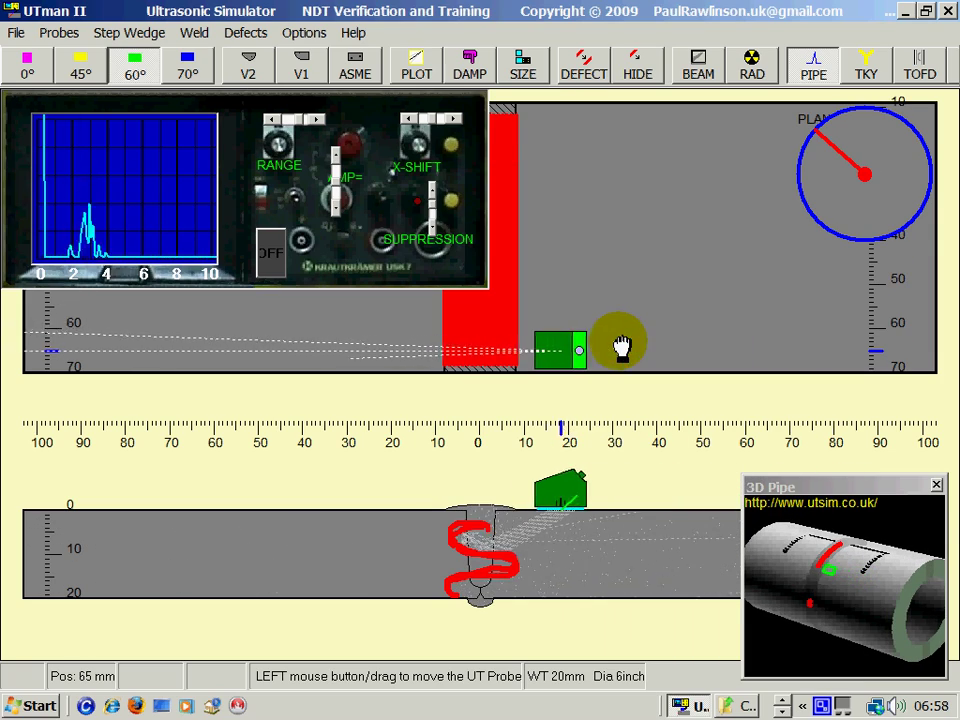
# Move the 60° probe around the pipe past the other defects to 332 mm, onto the lamination.
pyautogui.press('Right')
pyautogui.press('Right')
pyautogui.press('Right')
pyautogui.press('Down')
pyautogui.click(846, 246)
pyautogui.moveTo(711, 291)
pyautogui.mouseDown()
pyautogui.moveTo(645, 272)
pyautogui.moveTo(654, 328)
pyautogui.moveTo(645, 364)
pyautogui.moveTo(690, 377)
pyautogui.moveTo(666, 343)
pyautogui.moveTo(647, 336)
pyautogui.moveTo(707, 339)
pyautogui.moveTo(630, 328)
pyautogui.moveTo(643, 266)
pyautogui.moveTo(561, 276)
pyautogui.mouseUp()
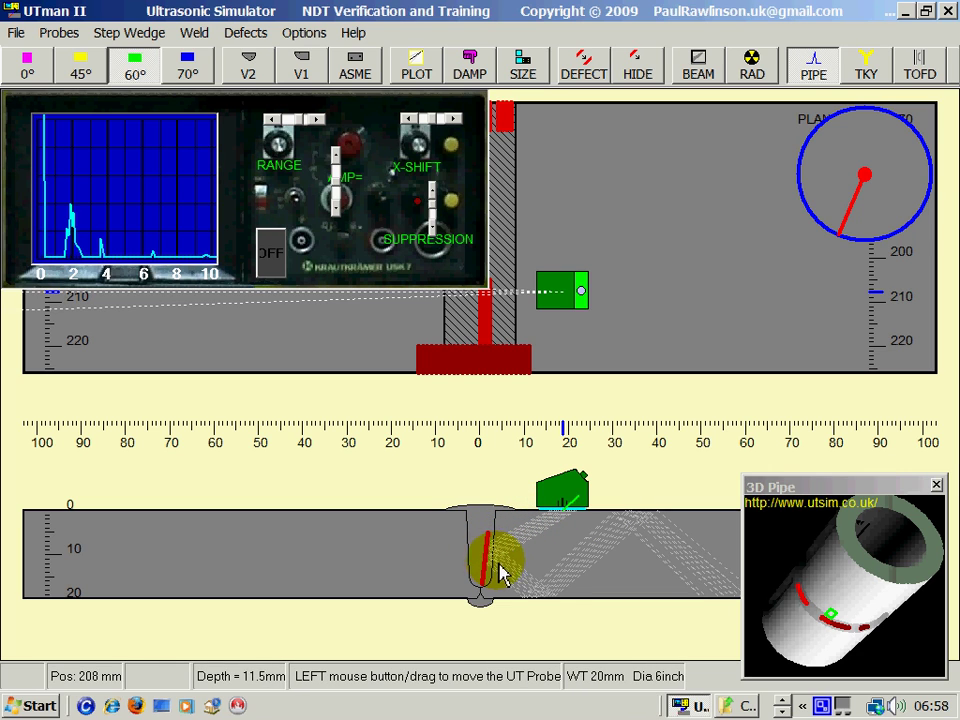
pyautogui.moveTo(583, 326); pyautogui.dragTo(607, 232)
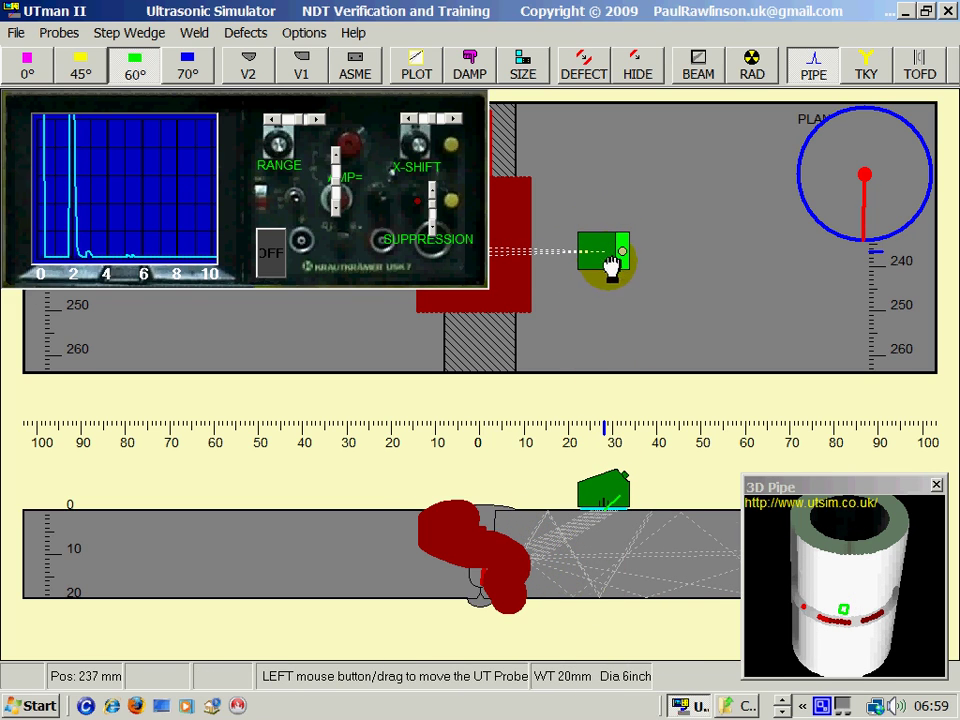
pyautogui.moveTo(609, 265)
pyautogui.mouseDown()
pyautogui.moveTo(611, 401)
pyautogui.moveTo(594, 326)
pyautogui.moveTo(607, 342)
pyautogui.moveTo(596, 324)
pyautogui.moveTo(606, 326)
pyautogui.moveTo(624, 270)
pyautogui.mouseUp()
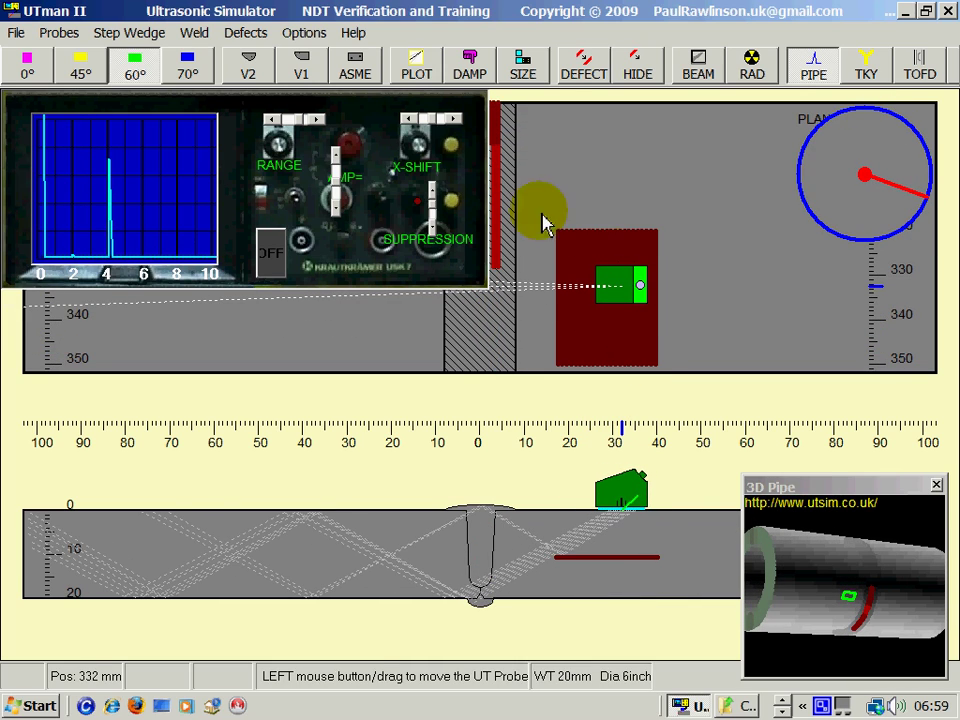
# Switch to the 0° probe over the lamination and bring up the V1 calibration block.
pyautogui.click(15, 62)
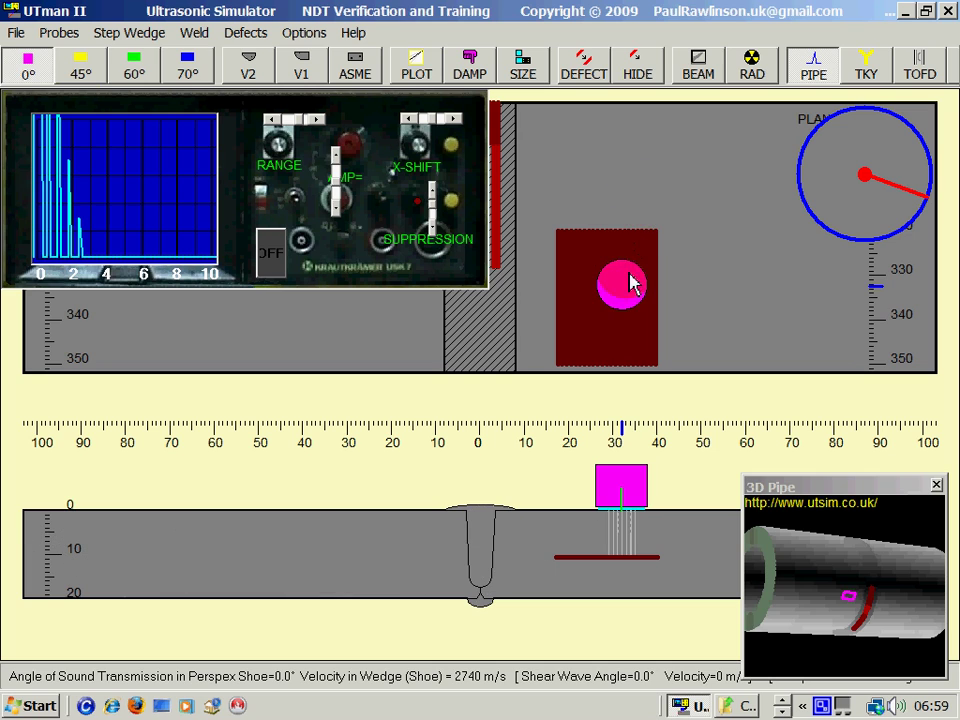
pyautogui.moveTo(631, 283)
pyautogui.mouseDown()
pyautogui.moveTo(703, 298)
pyautogui.moveTo(633, 316)
pyautogui.moveTo(690, 258)
pyautogui.moveTo(624, 317)
pyautogui.moveTo(600, 182)
pyautogui.moveTo(600, 287)
pyautogui.moveTo(662, 285)
pyautogui.moveTo(609, 288)
pyautogui.mouseUp()
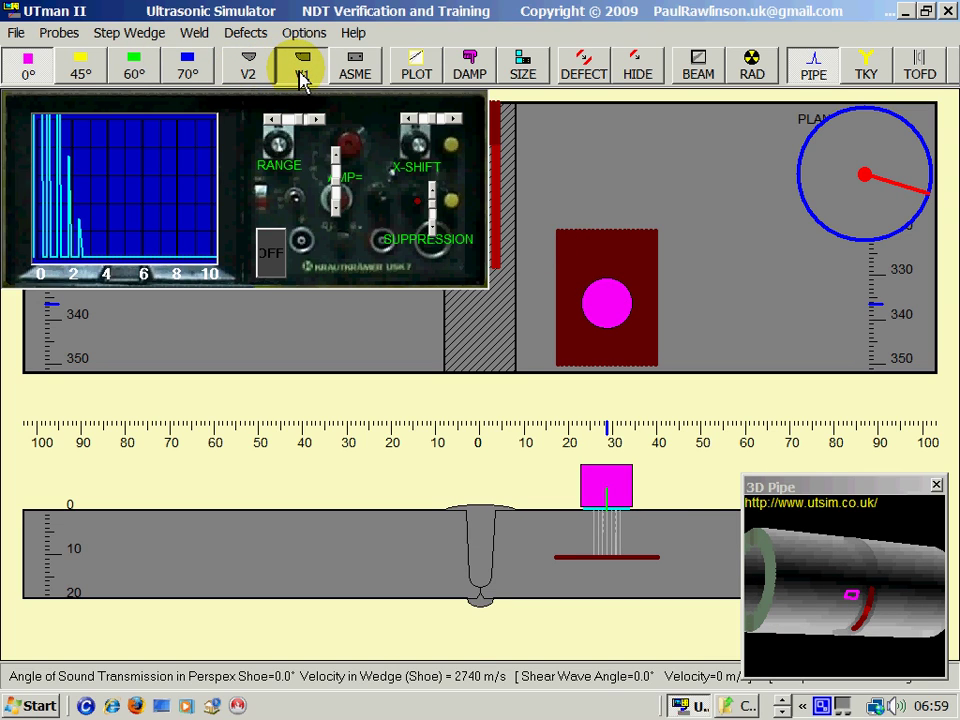
pyautogui.click(302, 66)
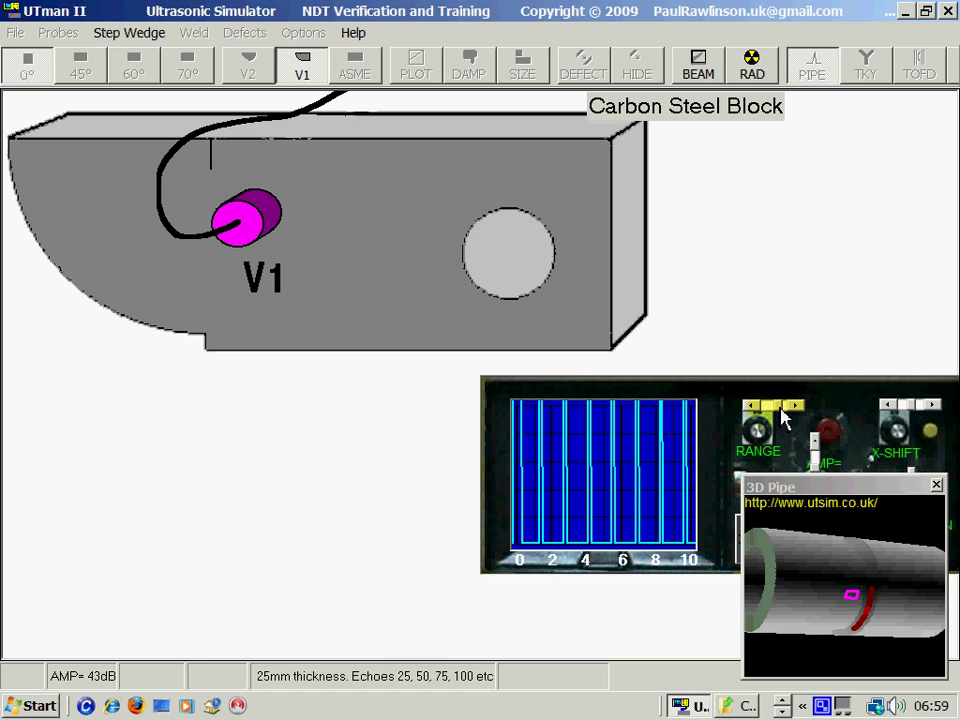
# Set the range to about 50.1 mm and shift the V1 25 mm back-wall echoes onto the scale marks.
pyautogui.click(787, 407)
pyautogui.moveTo(773, 408); pyautogui.dragTo(770, 408)
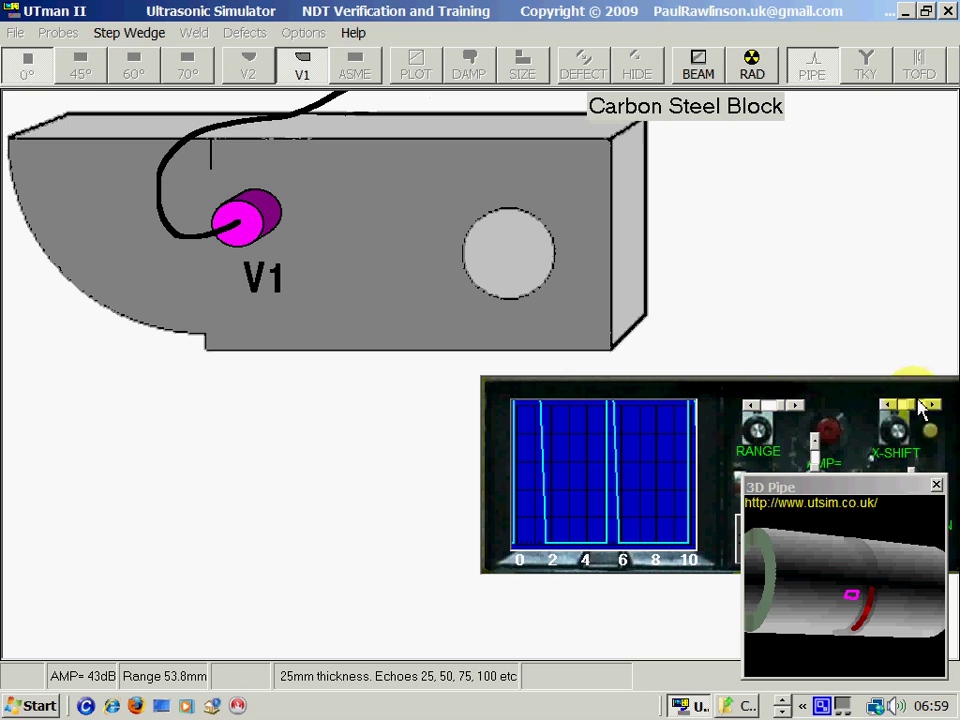
pyautogui.moveTo(921, 409); pyautogui.dragTo(927, 415)
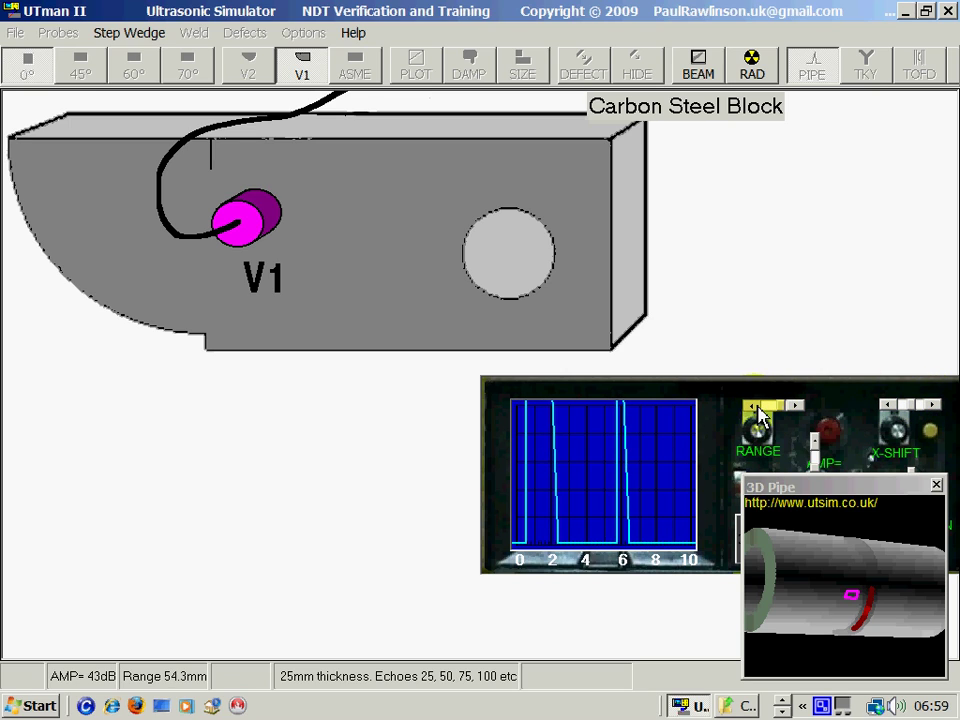
pyautogui.moveTo(758, 406); pyautogui.dragTo(807, 411)
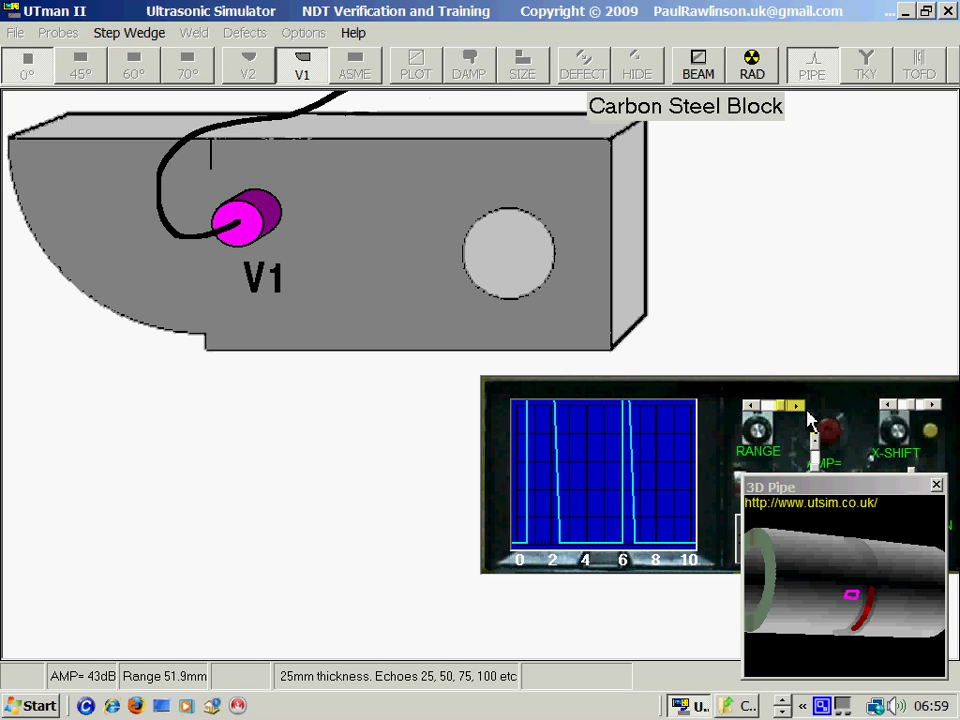
pyautogui.moveTo(890, 411); pyautogui.dragTo(890, 411)
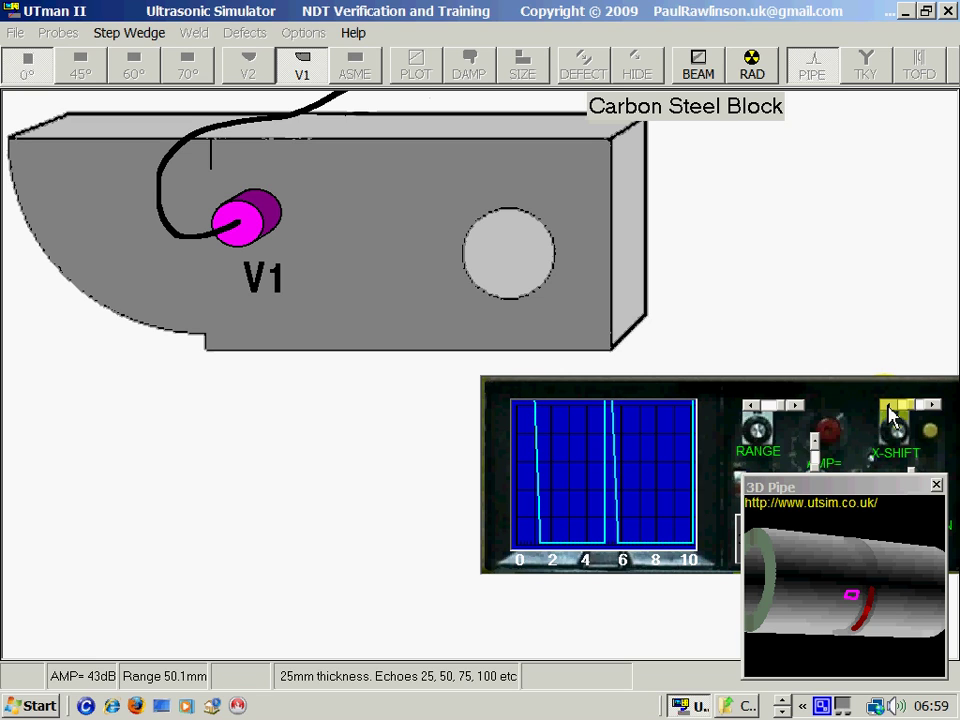
# Return to the pipe and place the 0° probe over the lamination, then near its edge.
pyautogui.click(302, 70)
pyautogui.moveTo(604, 302)
pyautogui.mouseDown()
pyautogui.moveTo(718, 300)
pyautogui.moveTo(690, 285)
pyautogui.moveTo(726, 300)
pyautogui.moveTo(735, 291)
pyautogui.moveTo(724, 298)
pyautogui.mouseUp()
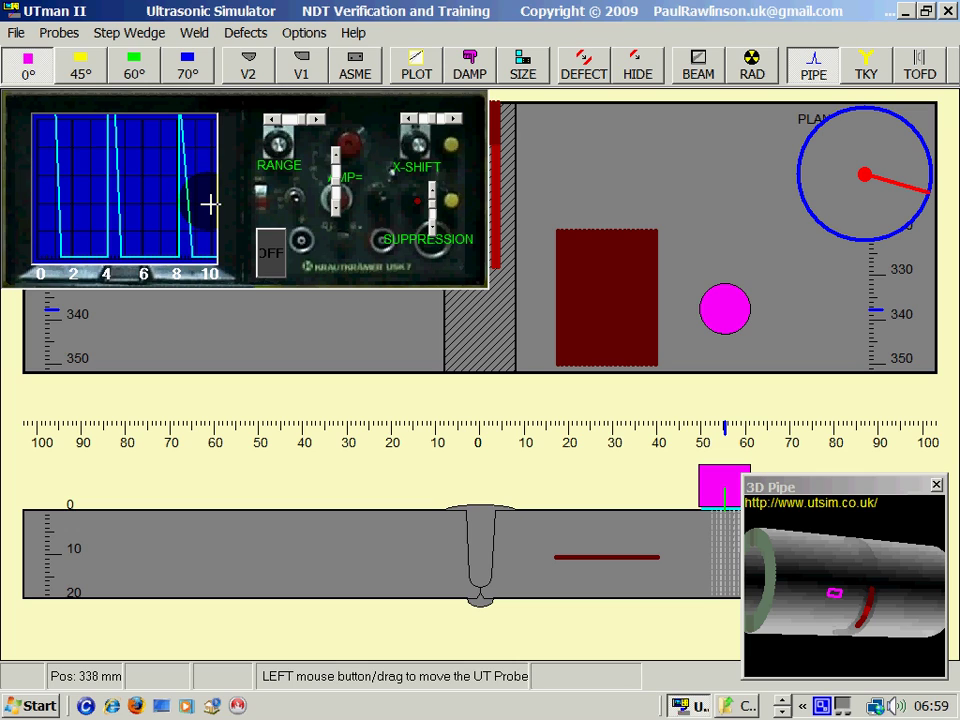
pyautogui.moveTo(721, 315); pyautogui.dragTo(610, 288)
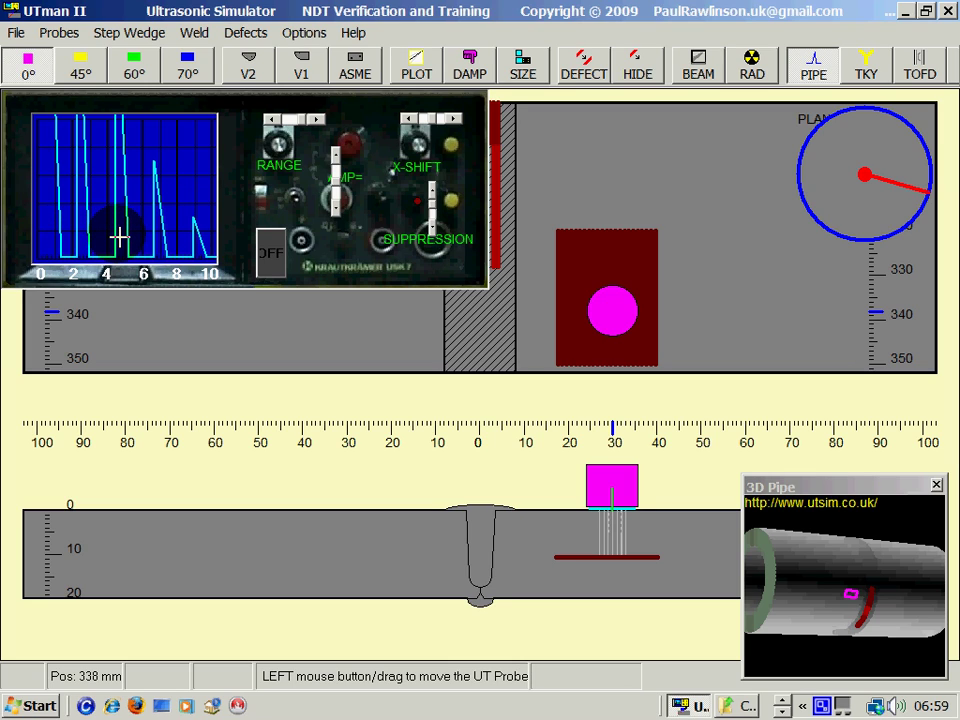
pyautogui.moveTo(618, 489)
pyautogui.mouseDown()
pyautogui.moveTo(636, 489)
pyautogui.moveTo(620, 485)
pyautogui.mouseUp()
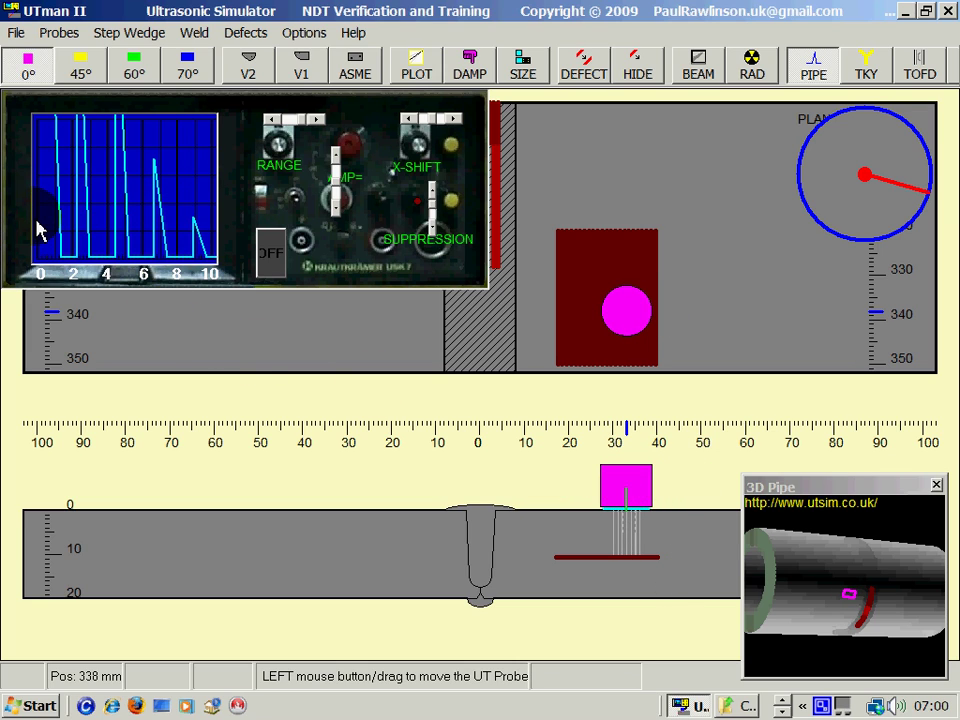